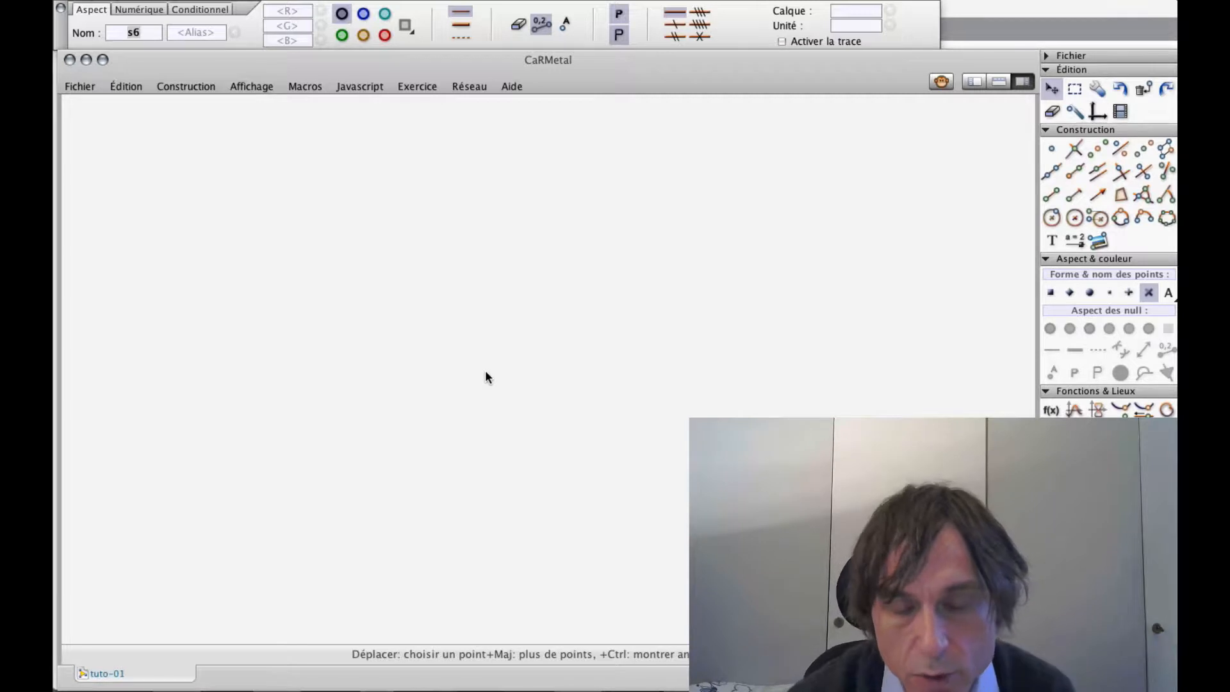
Place two free points side by side near the middle of the drawing area and shift the first slightly towards the second
left_click(1055, 148)
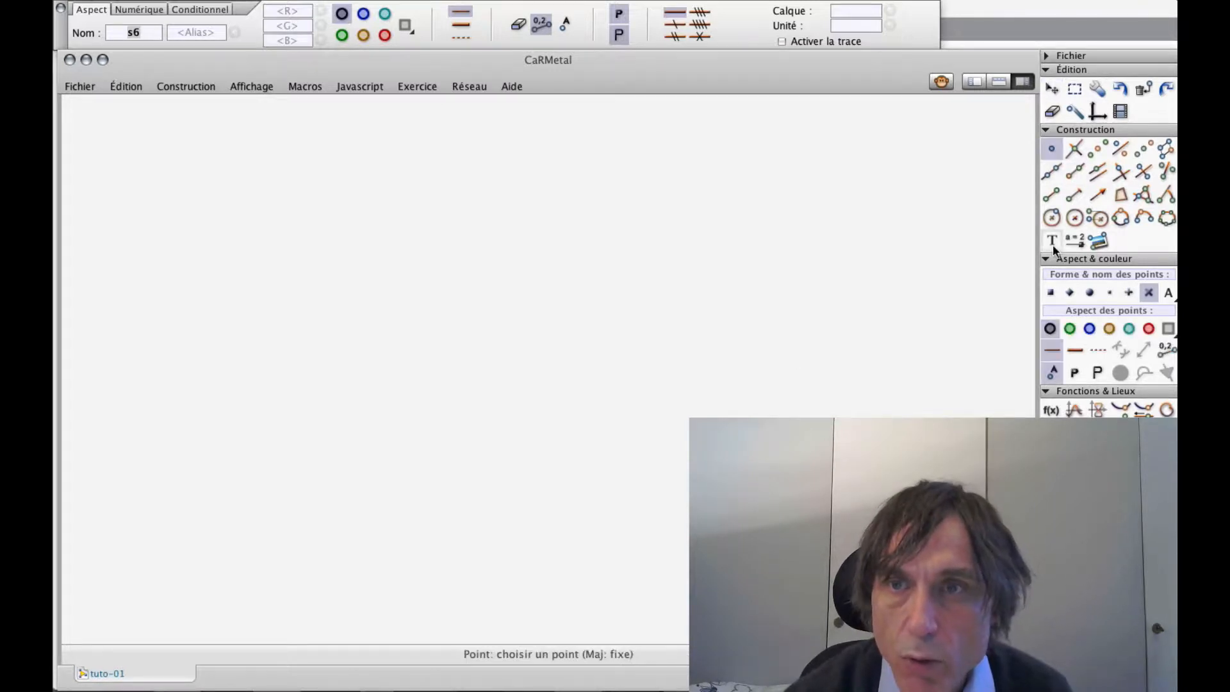
left_click(464, 370)
left_click(712, 361)
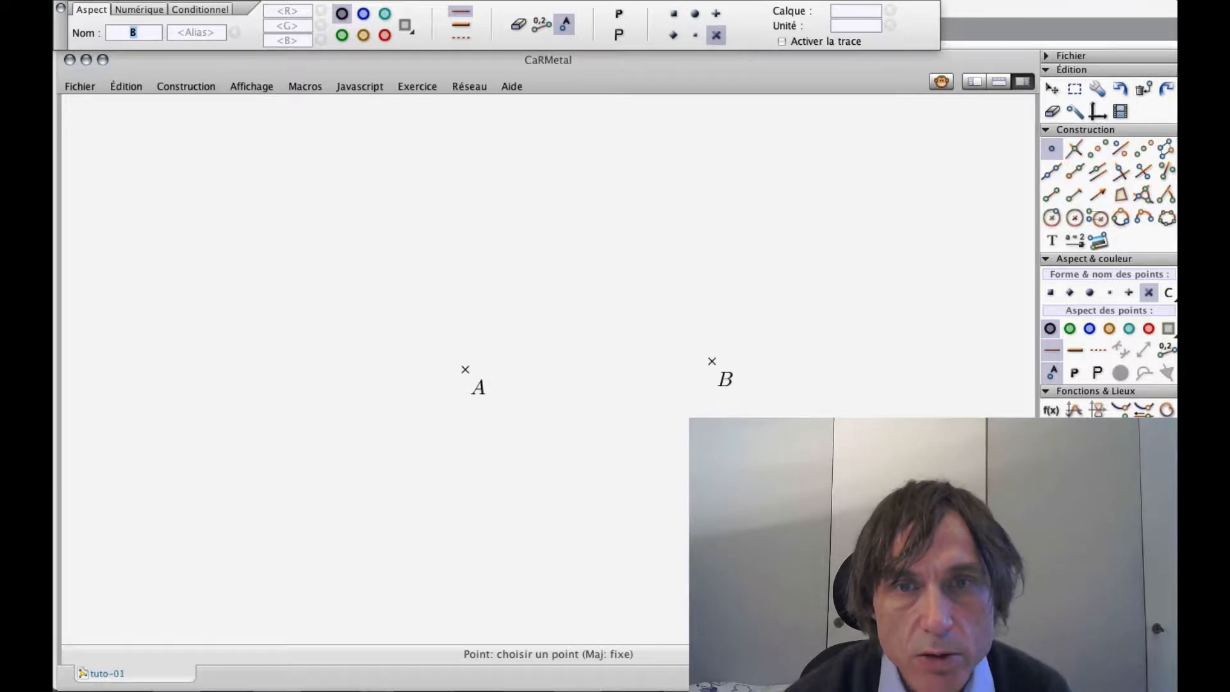
left_click_drag(487, 381, 516, 376)
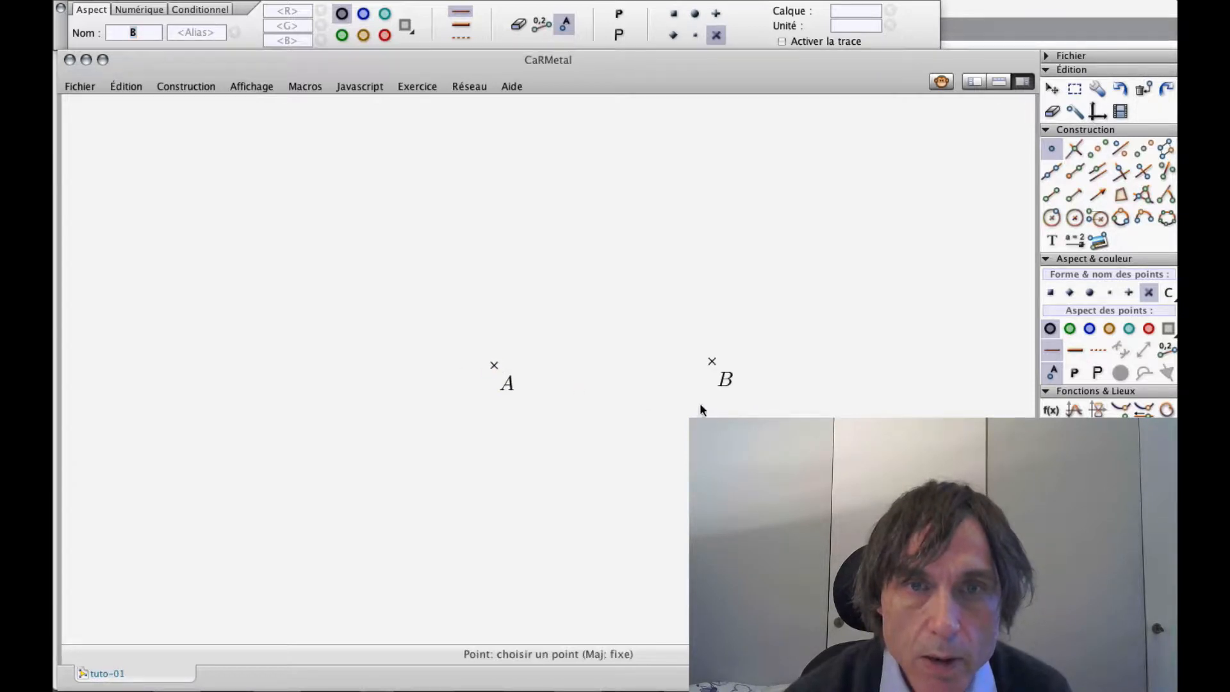
Draw a circle centred on point A and passing through point B
left_click(1052, 218)
left_click(494, 365)
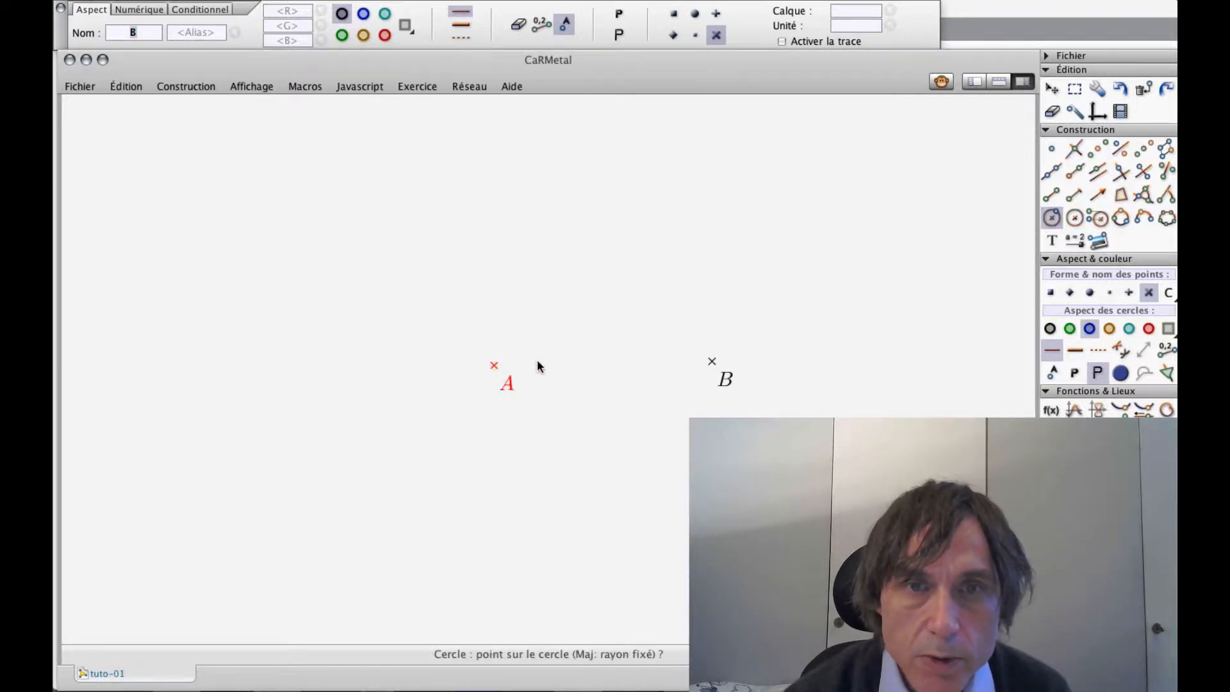
left_click(713, 363)
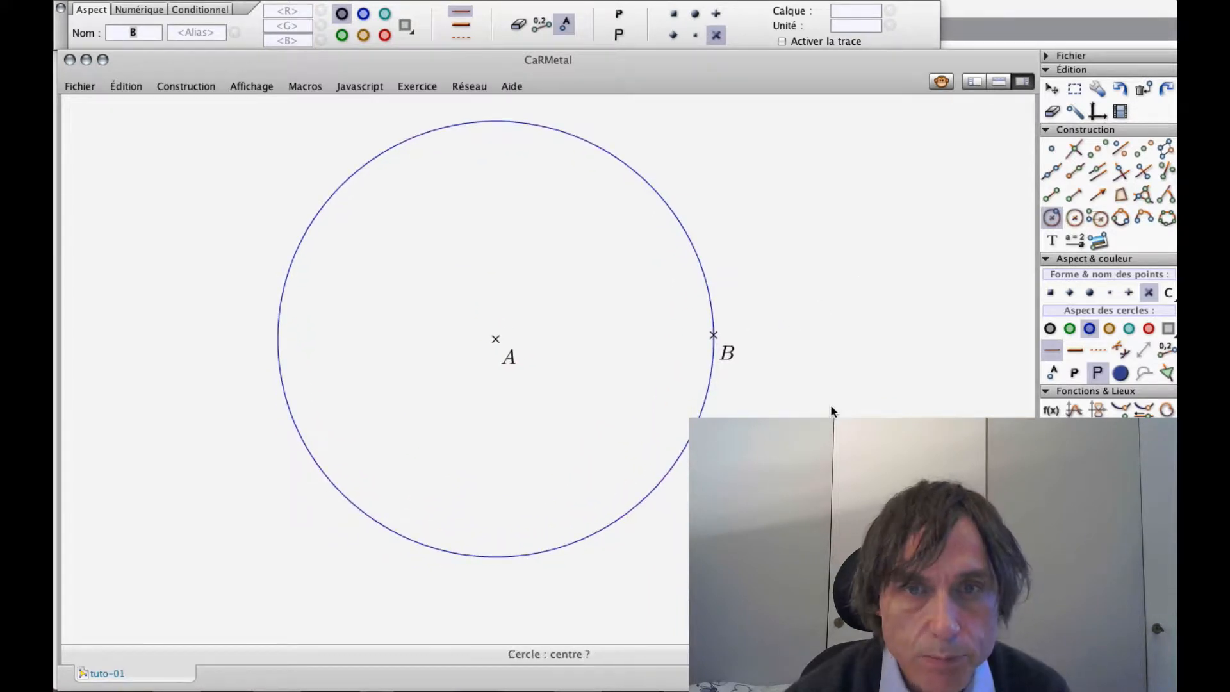
left_click_drag(830, 334, 841, 360)
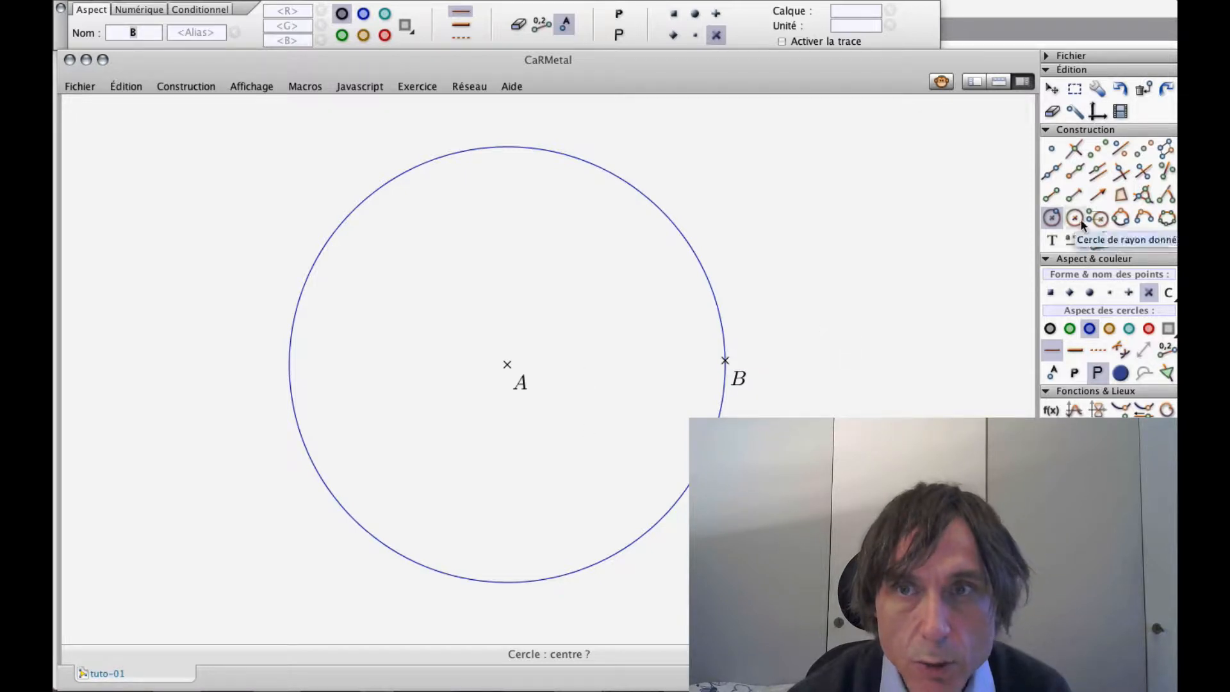
Construct a fixed angle of 72° starting from point B with its vertex at A
left_click(1166, 195)
left_click(726, 363)
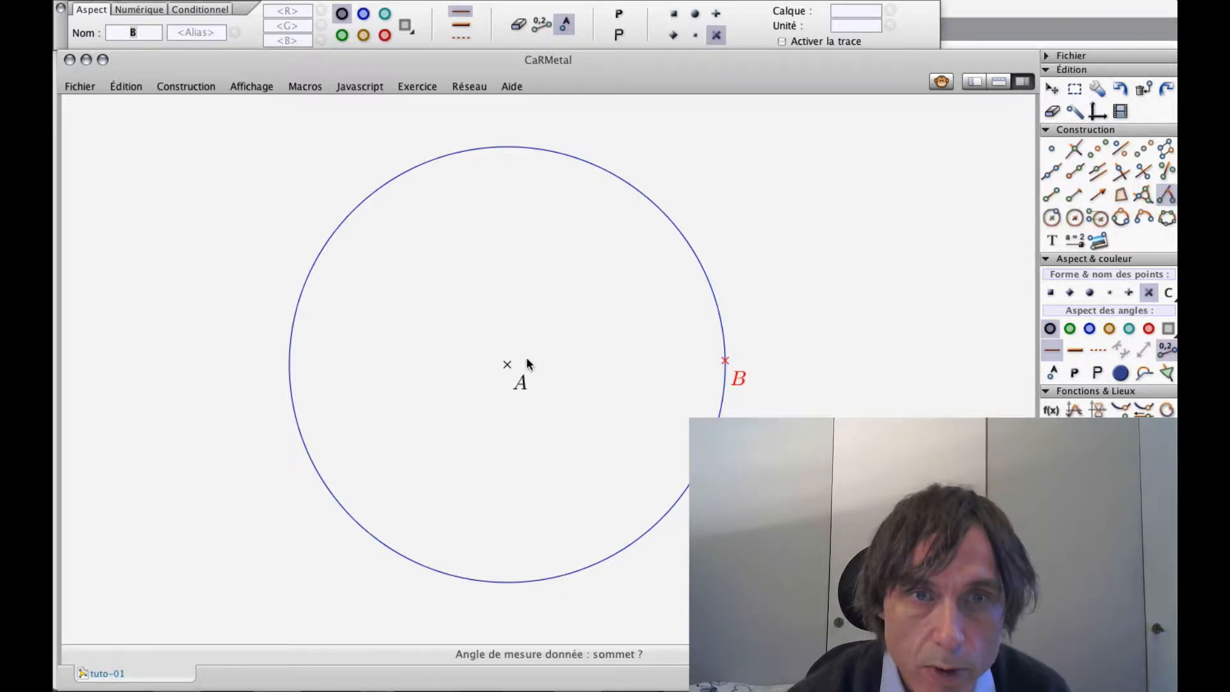
left_click(513, 368)
left_click(540, 279)
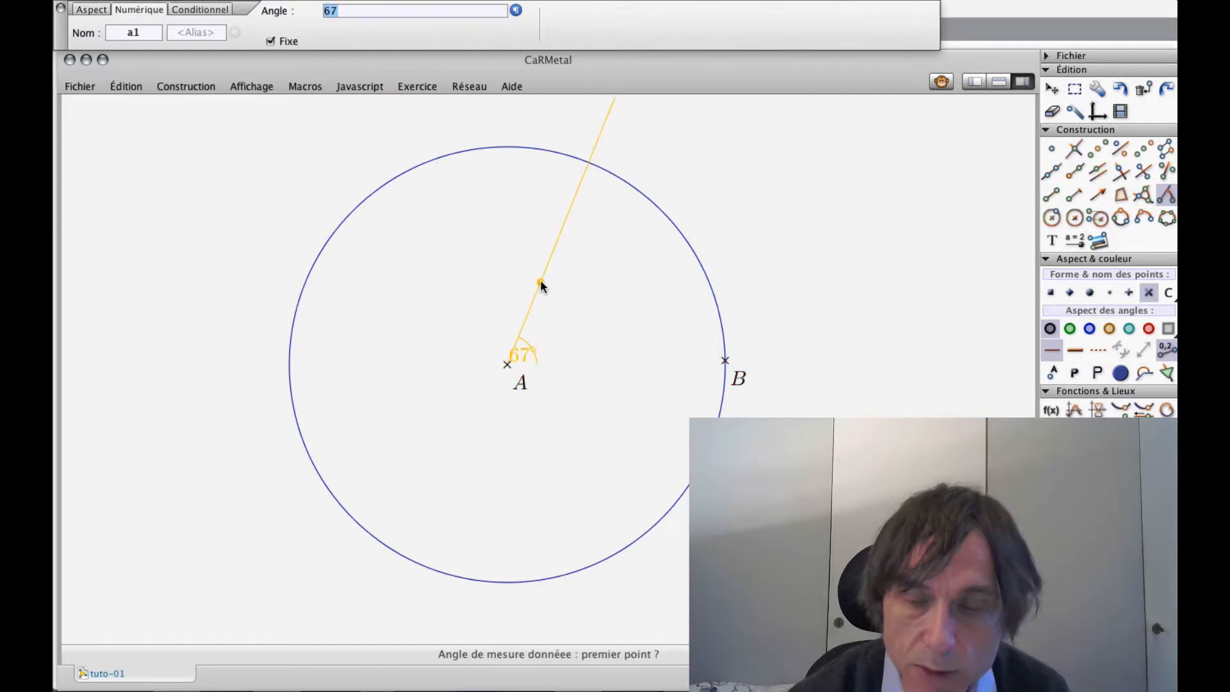
type("72")
key("Return")
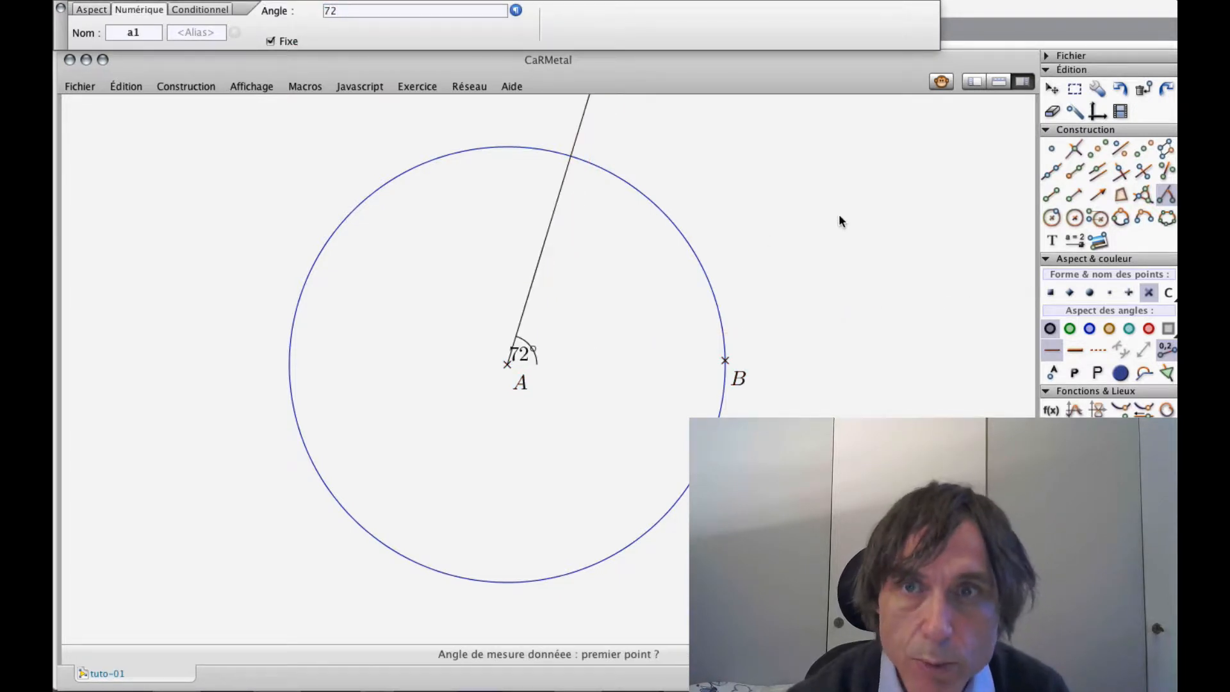
Mark the intersection of the 72° angle's ray with the circle, and hide the angle
left_click(1057, 149)
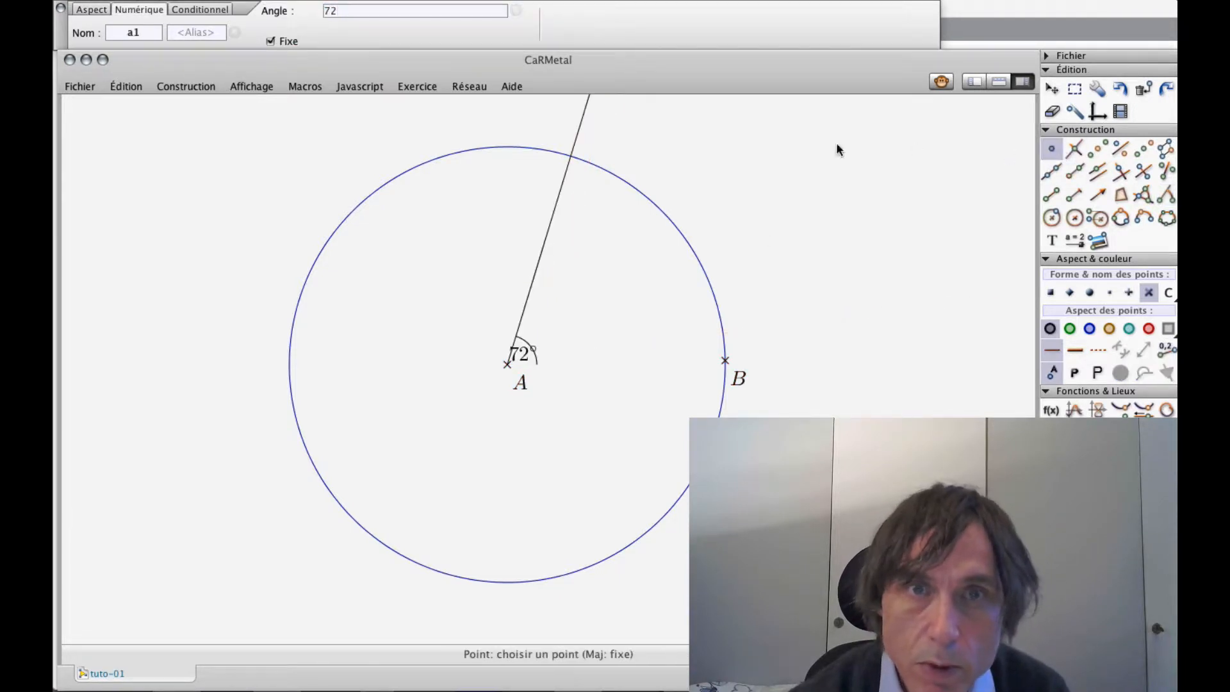
left_click(569, 155)
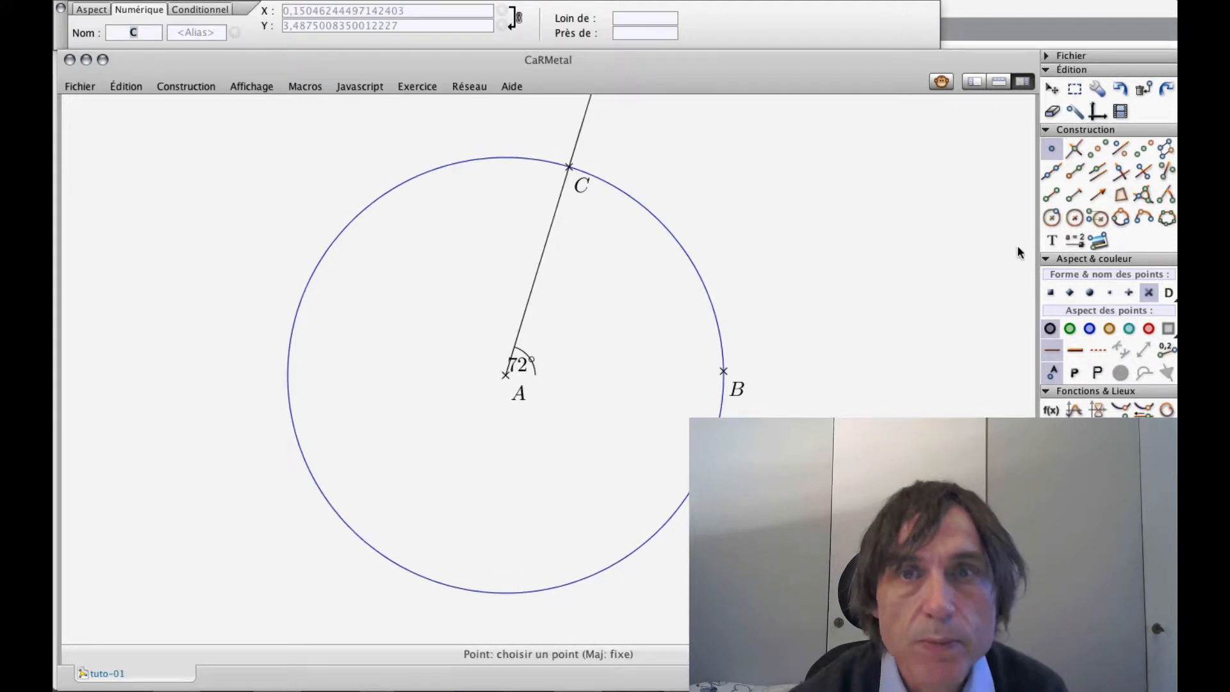
left_click(1051, 110)
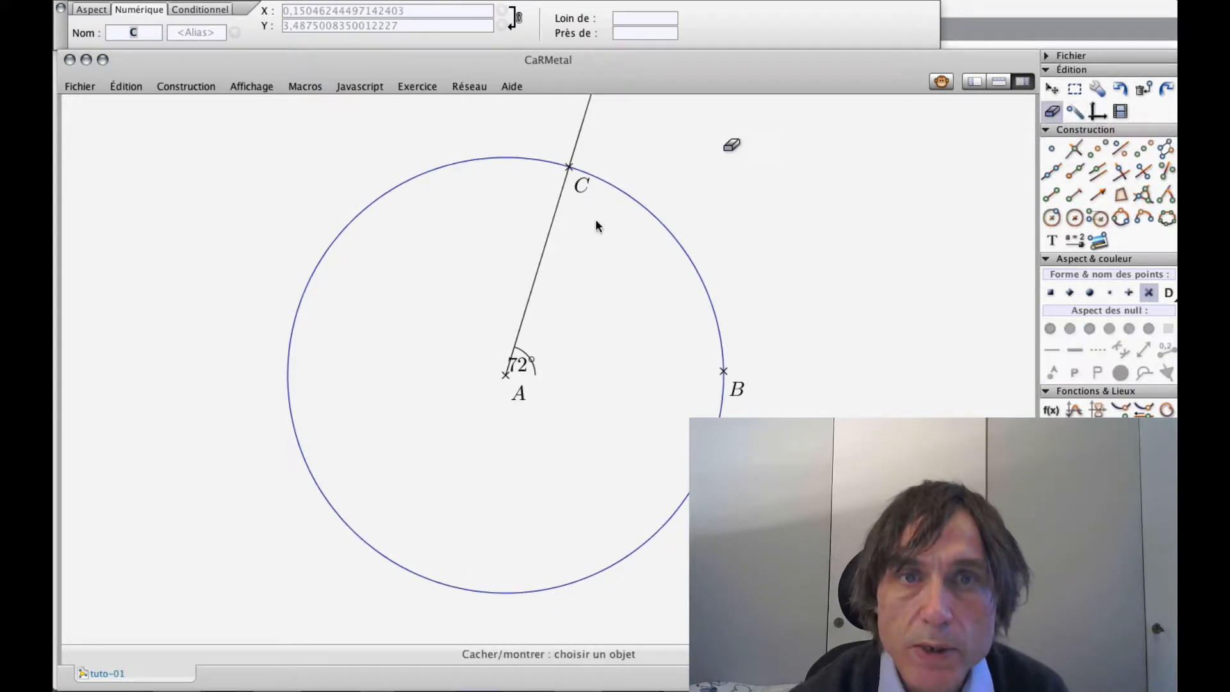
left_click(550, 236)
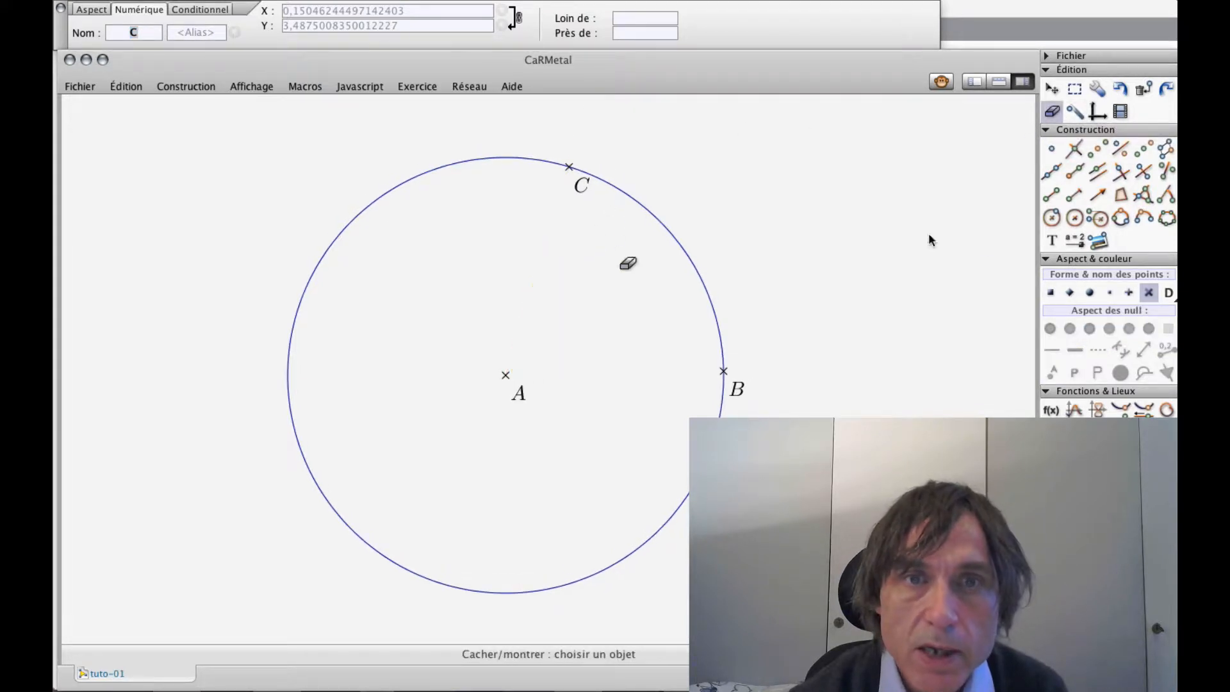
left_click(1051, 88)
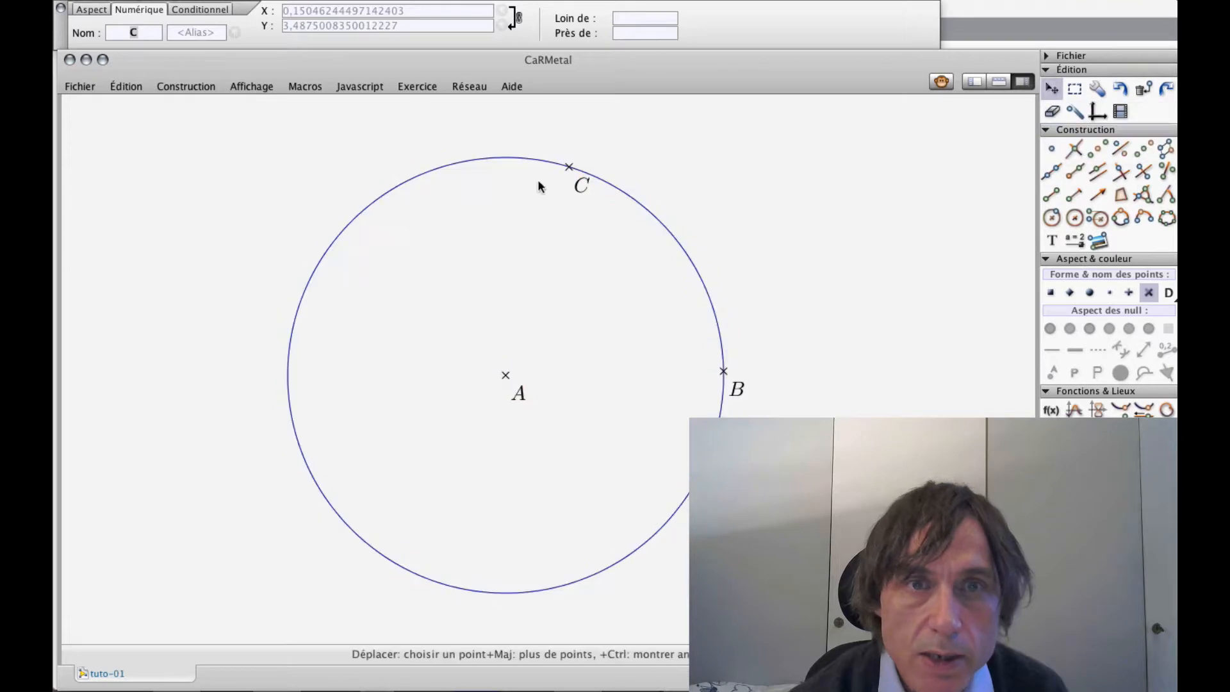
Draw a circle centred on C through B, and another centred on its second intersection with the main circle, through C
left_click(1045, 220)
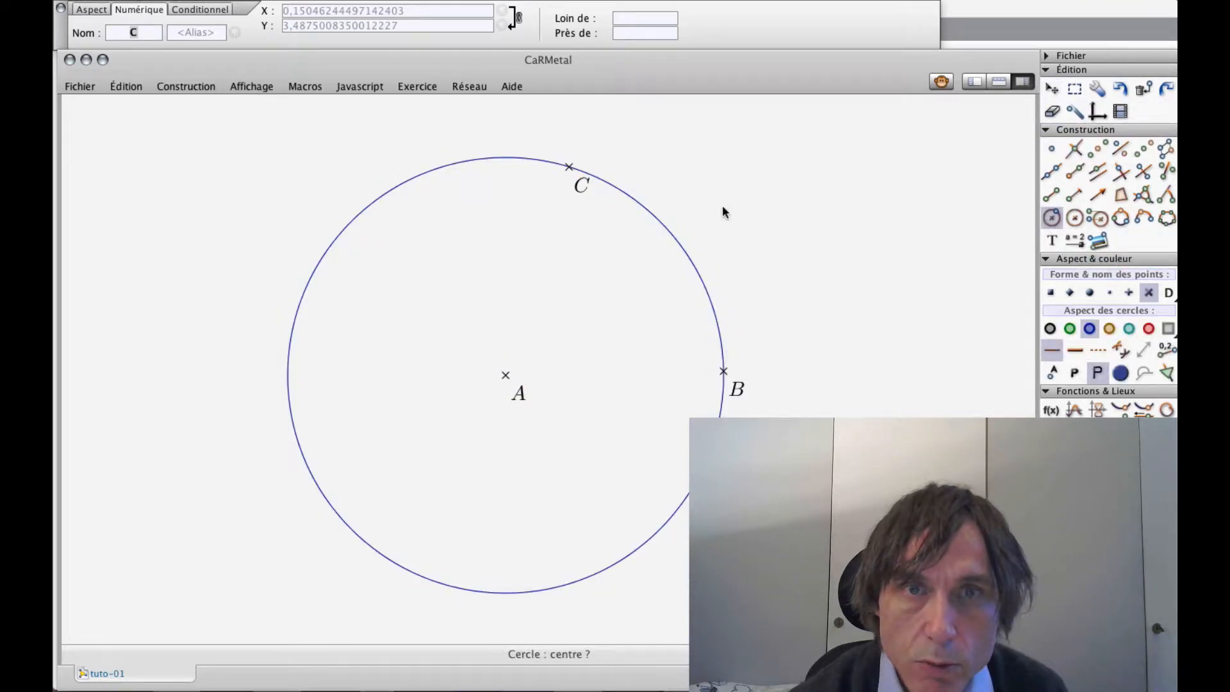
left_click(570, 169)
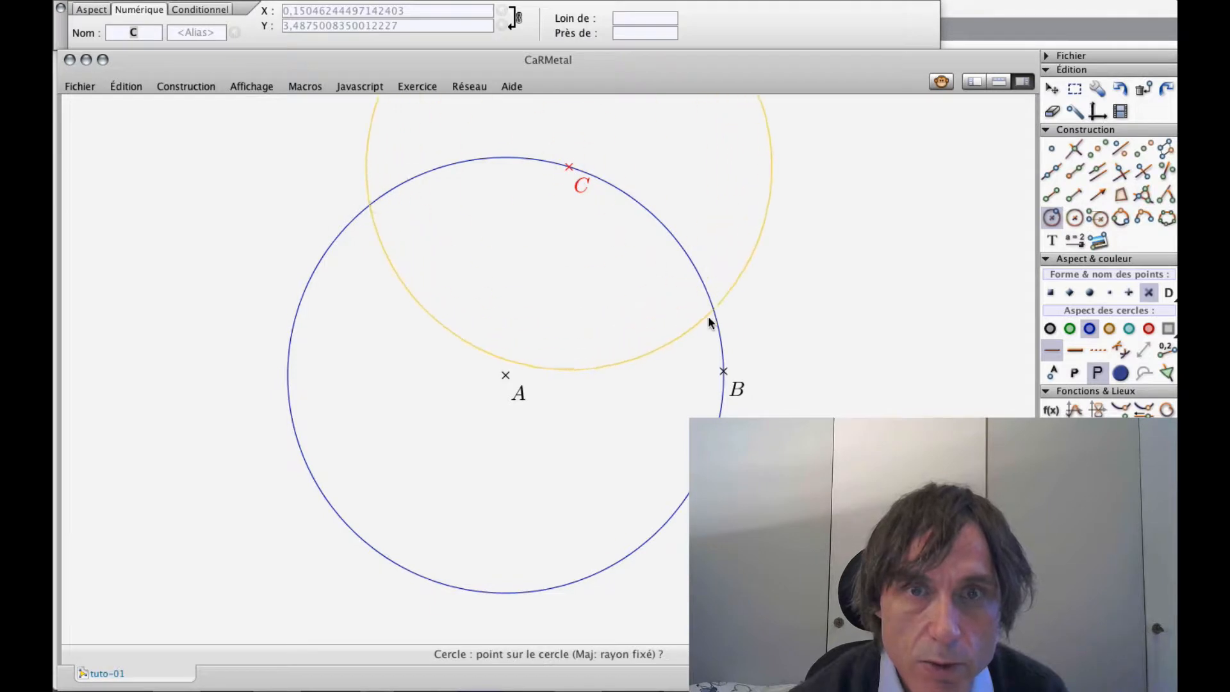
left_click(723, 371)
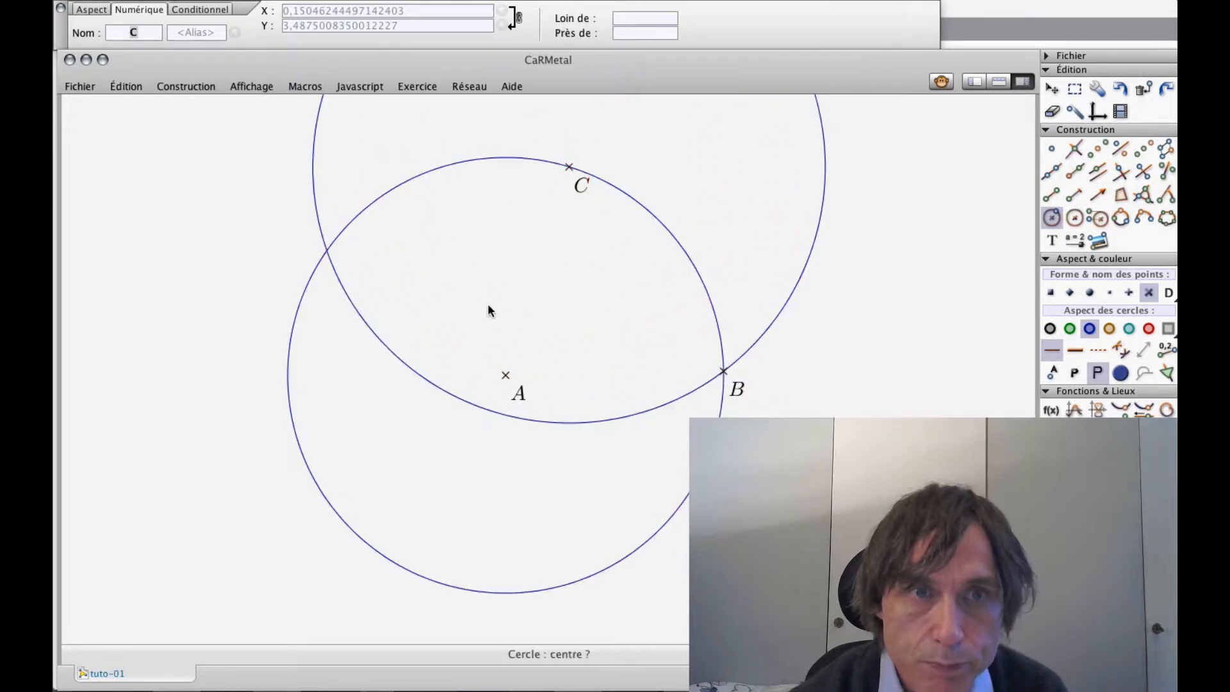
left_click(327, 250)
left_click(561, 179)
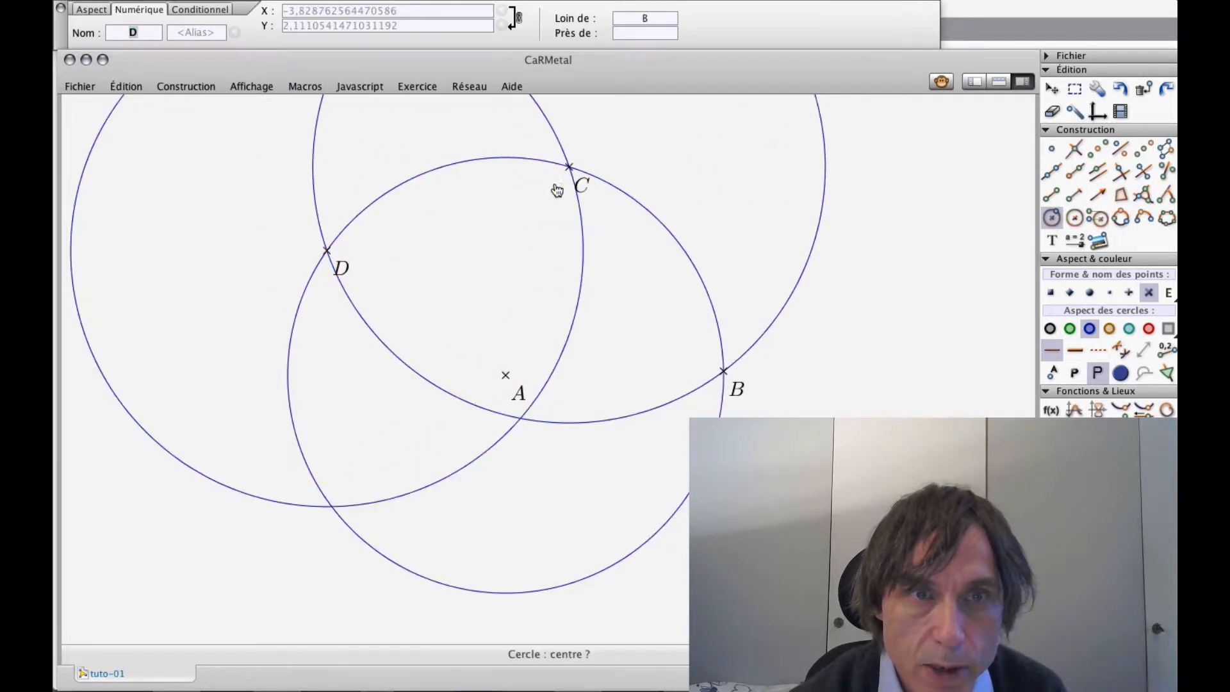
Draw a circle centred on the D-centred circle's other intersection with the main circle, through D, and mark the fifth vertex where it crosses the main circle
left_click(331, 506)
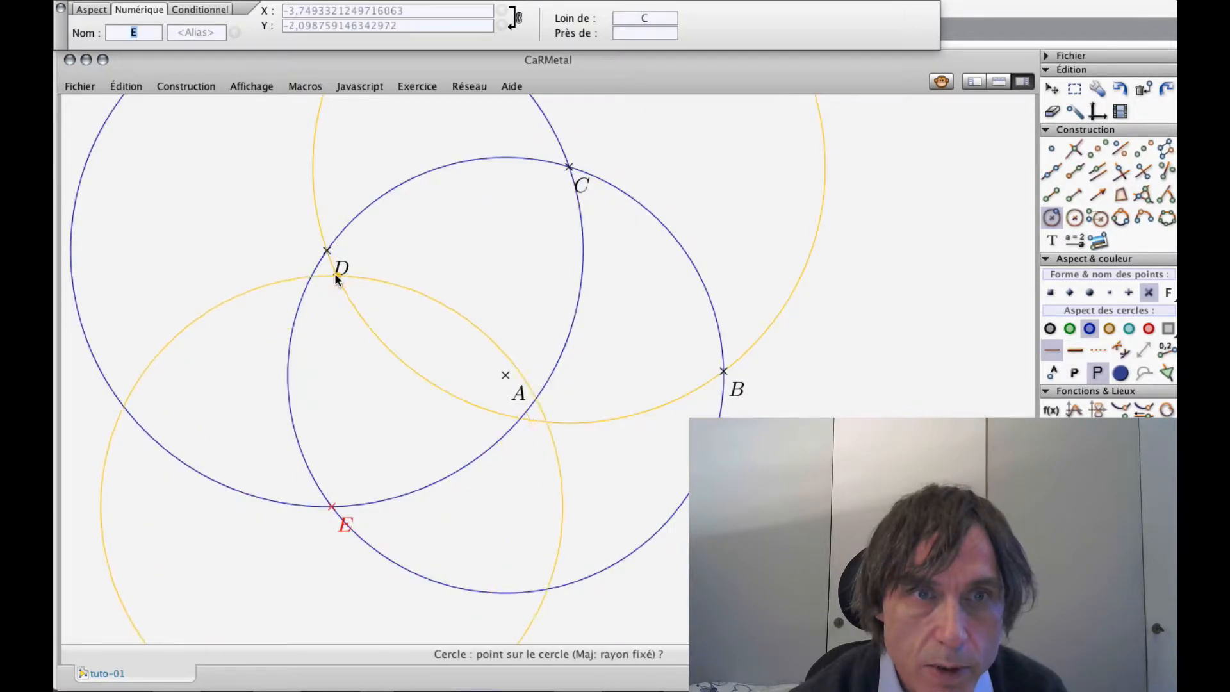
left_click(325, 259)
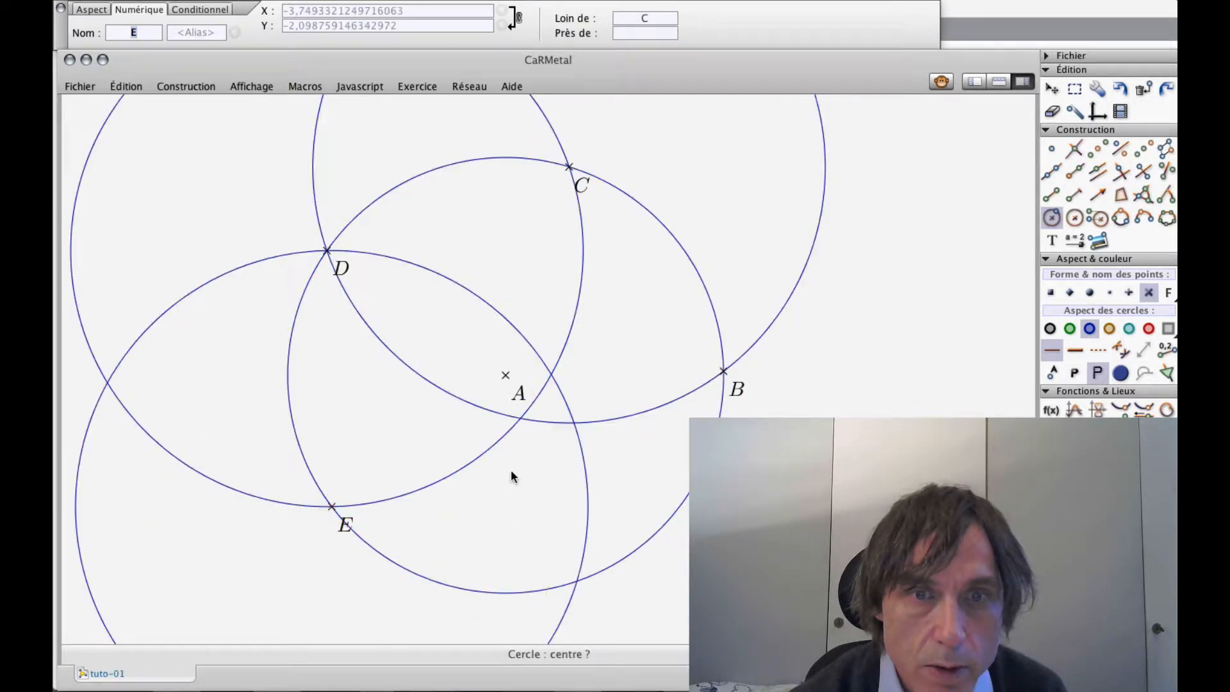
left_click(575, 579)
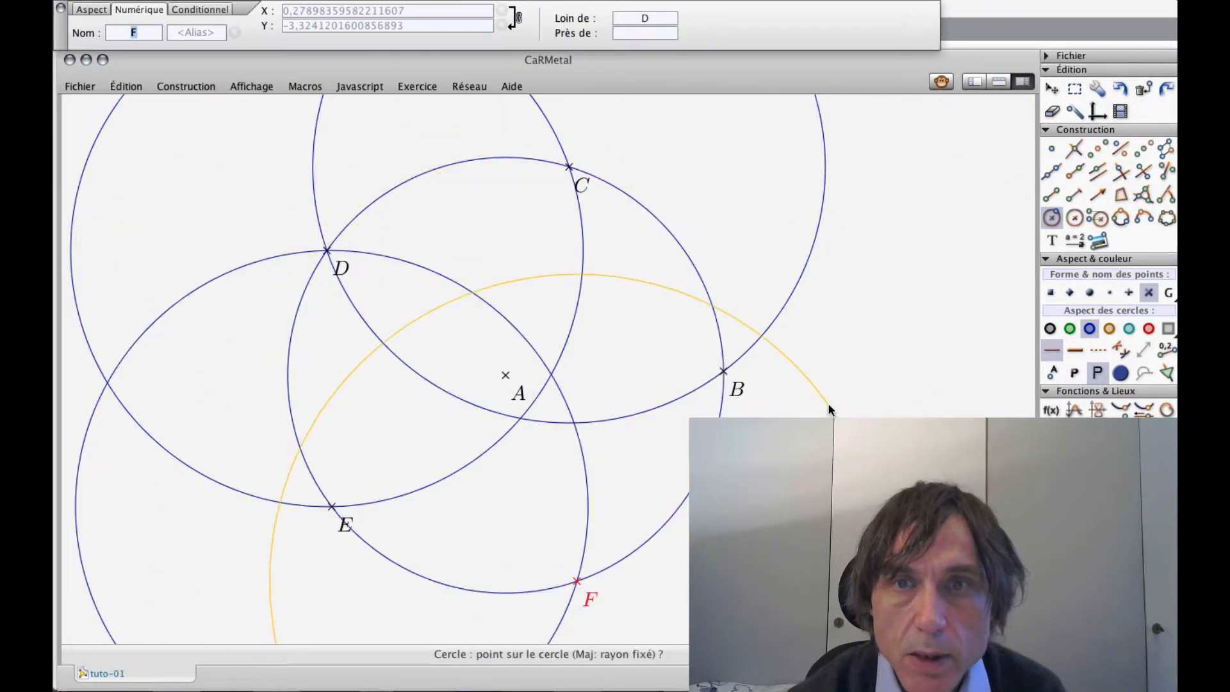
key("Escape")
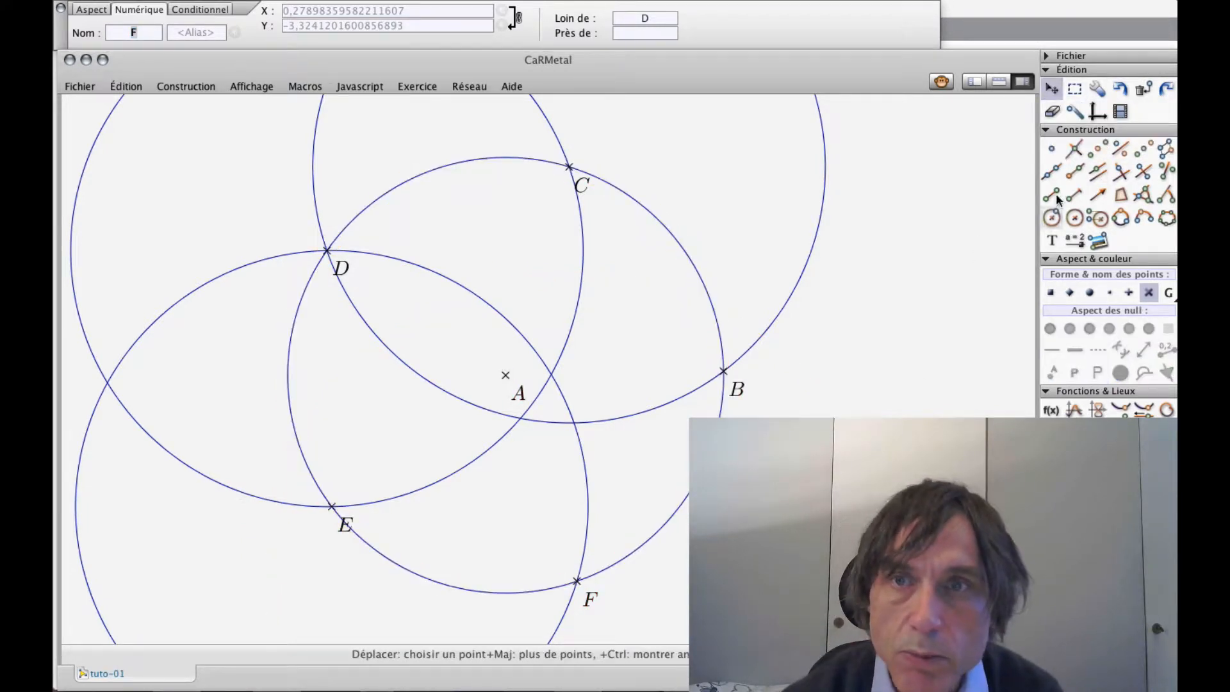
Hide the three auxiliary circles centred on C, D and E, leaving the main circle visible
left_click(1051, 111)
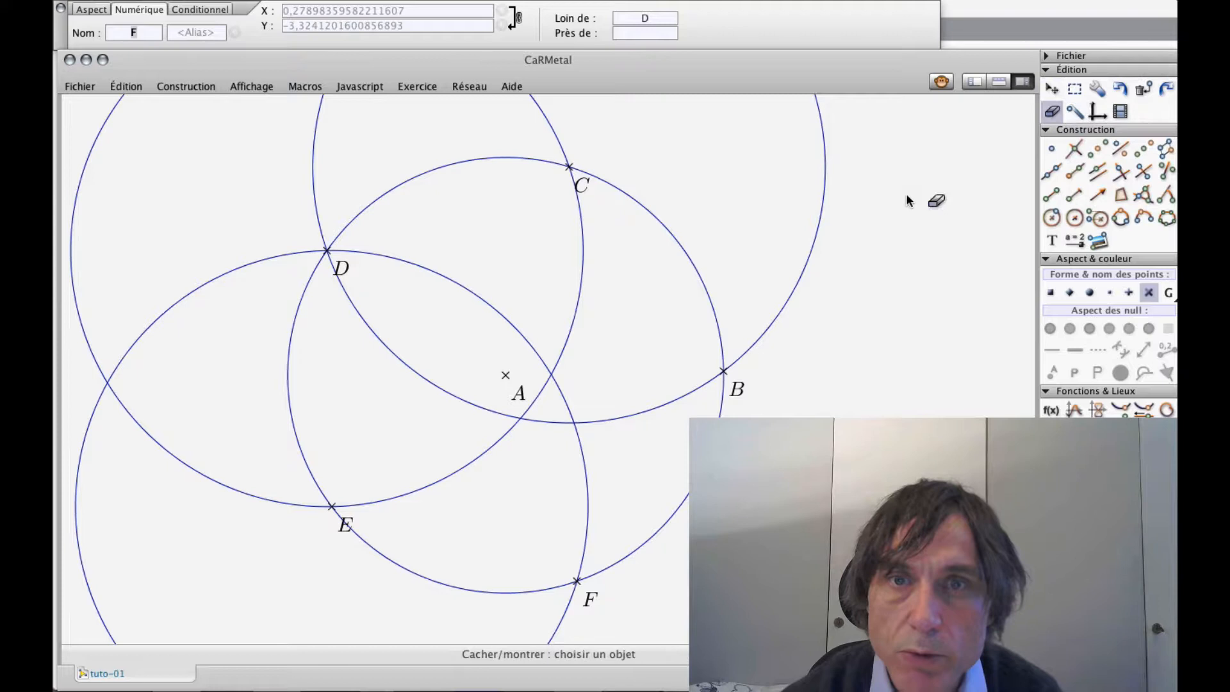
left_click(824, 187)
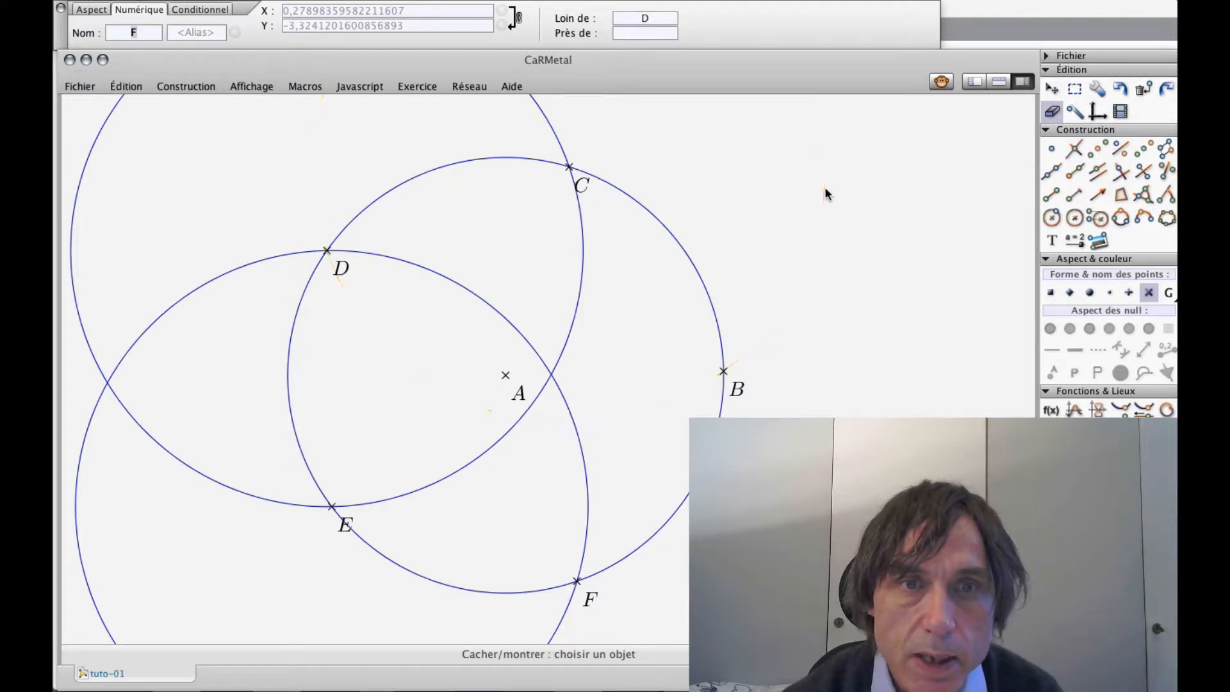
left_click(550, 118)
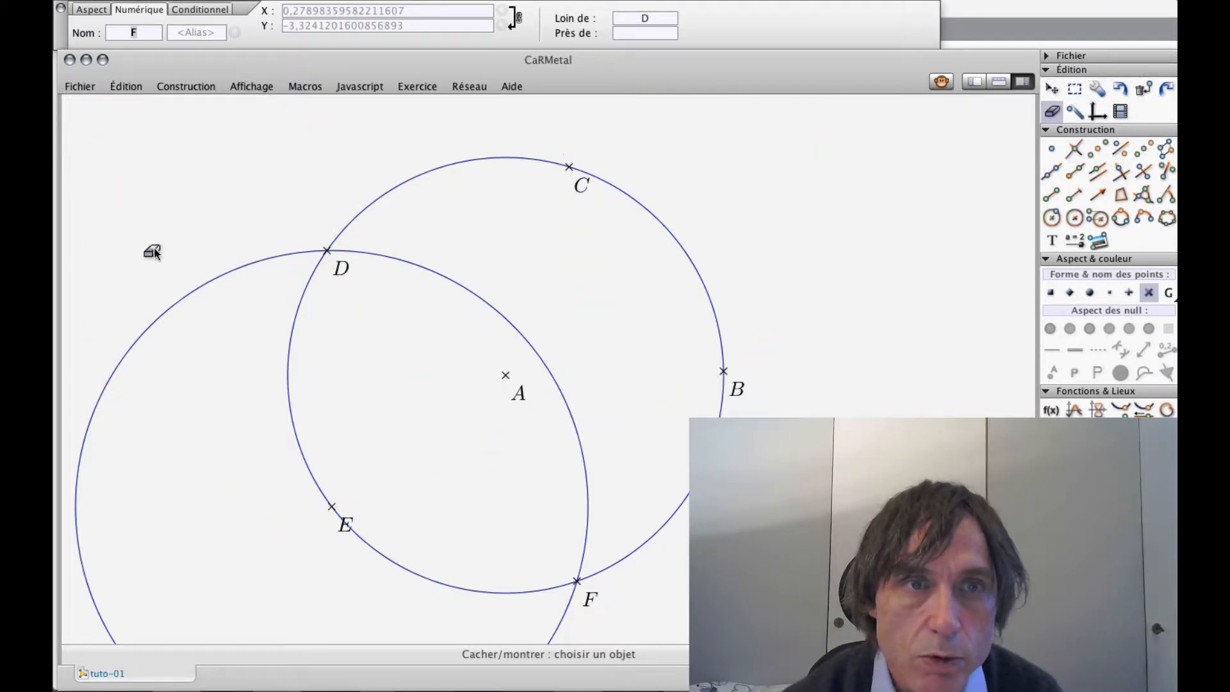
left_click(185, 294)
left_click(1052, 88)
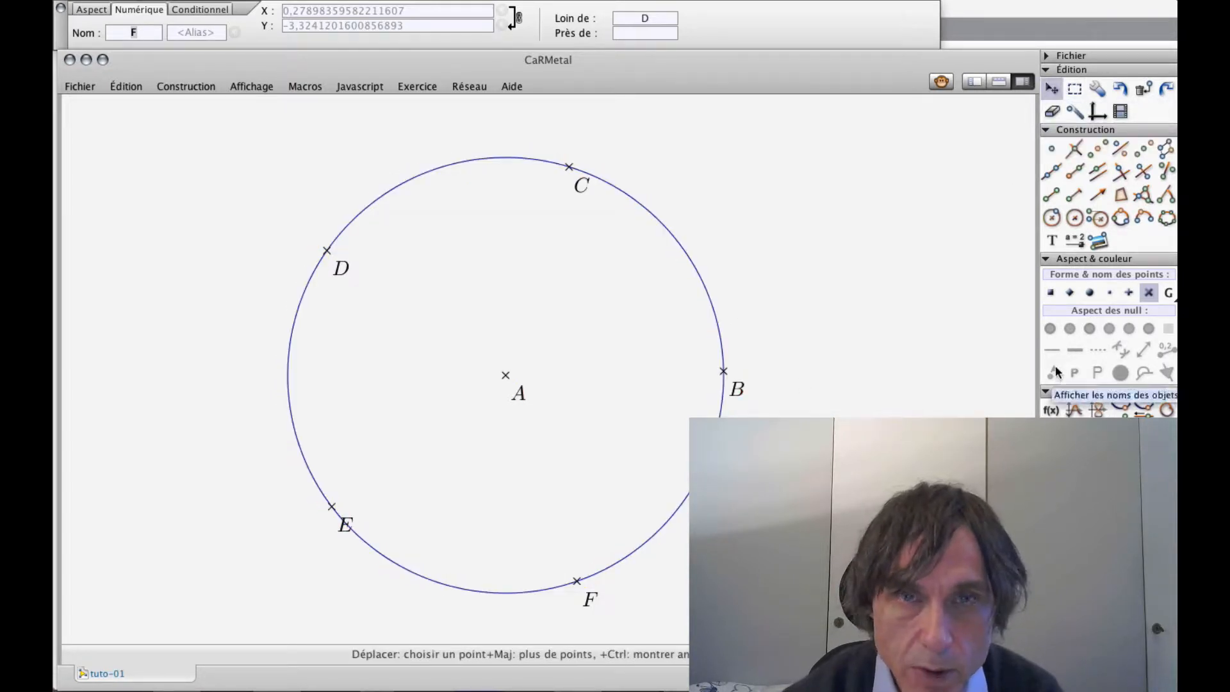
Draw the five segments BD, DF, FC, CE and EB to form a five-pointed star
left_click(1052, 194)
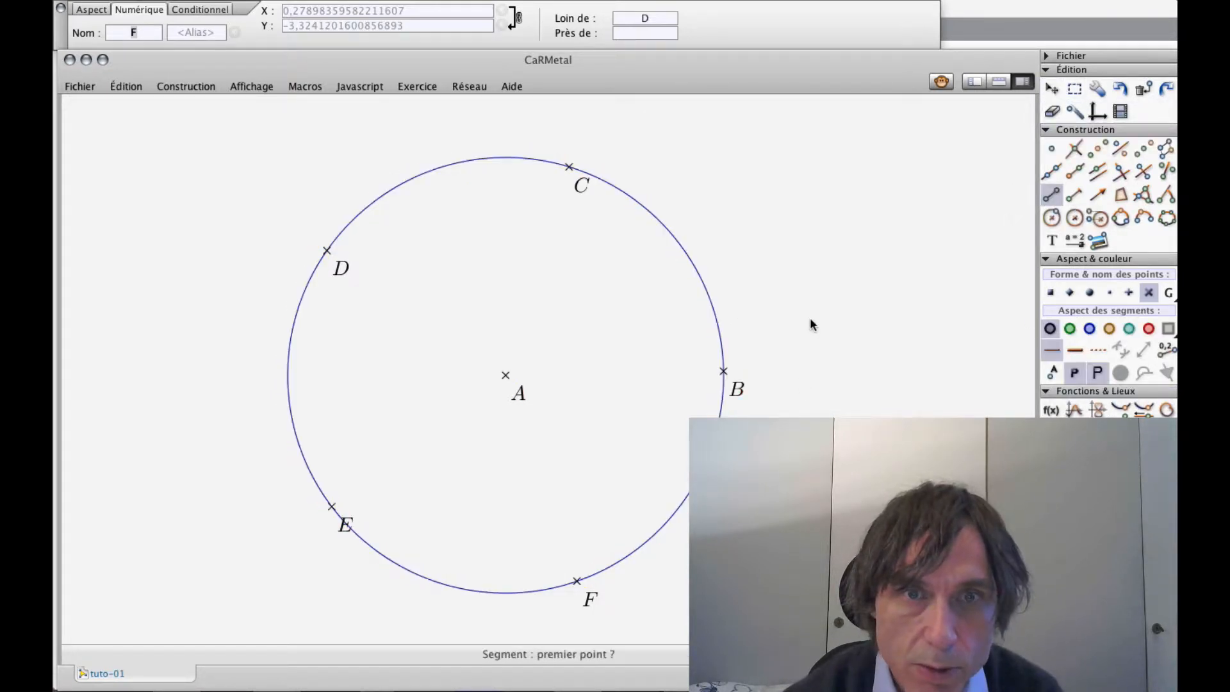
left_click(722, 372)
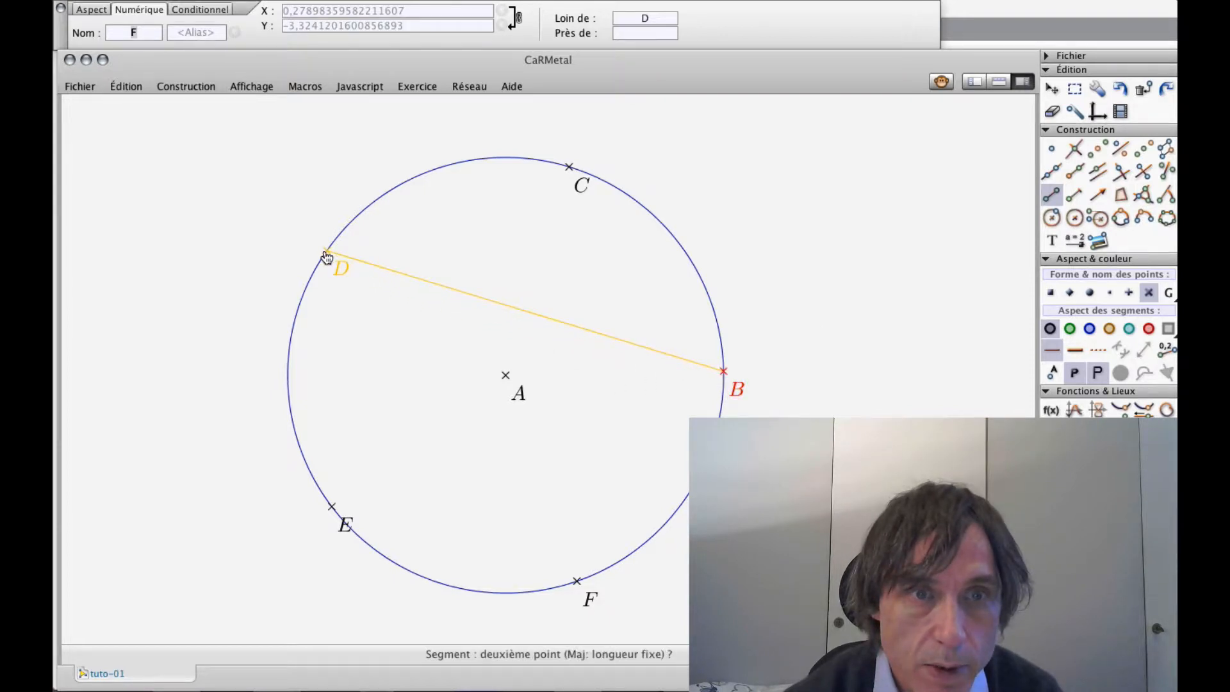
left_click(327, 254)
left_click(329, 258)
left_click(580, 585)
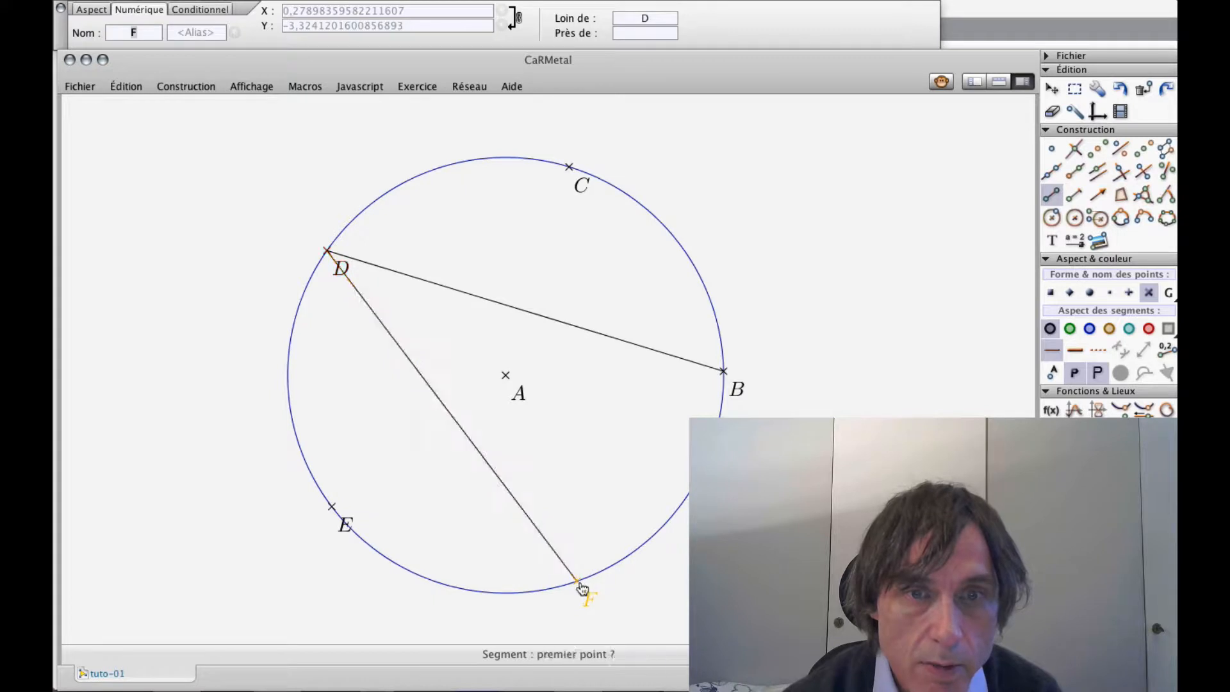
left_click(581, 585)
left_click(570, 175)
left_click(570, 178)
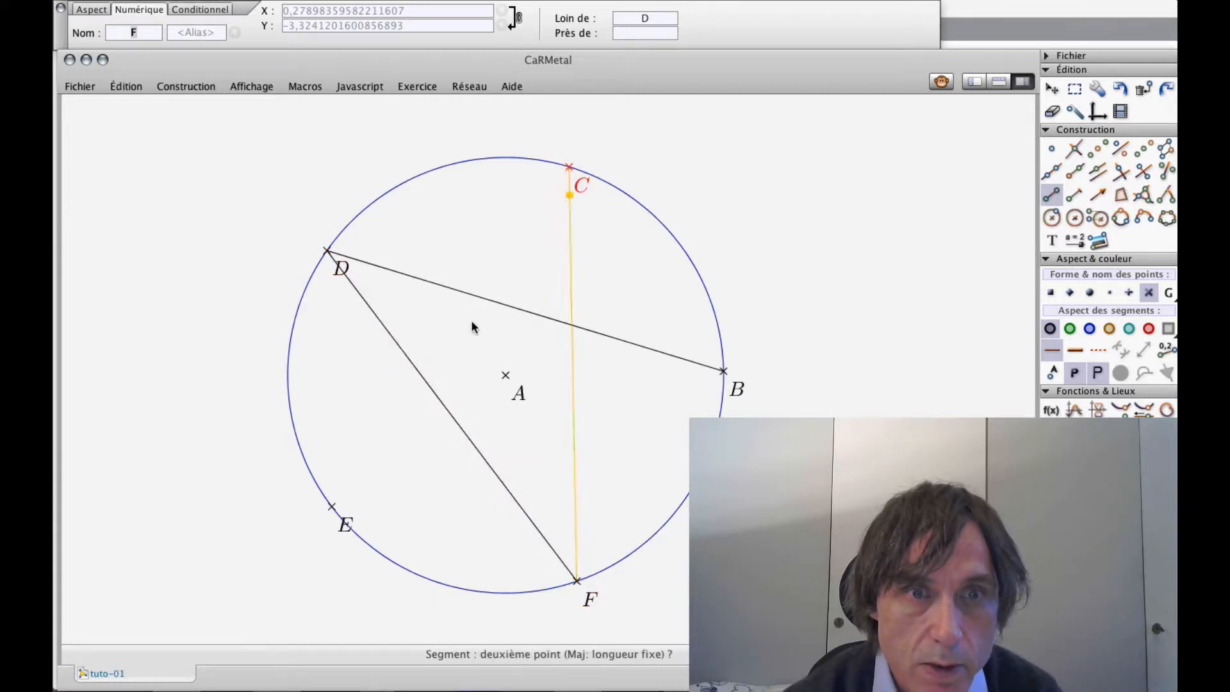
left_click(333, 509)
left_click(332, 509)
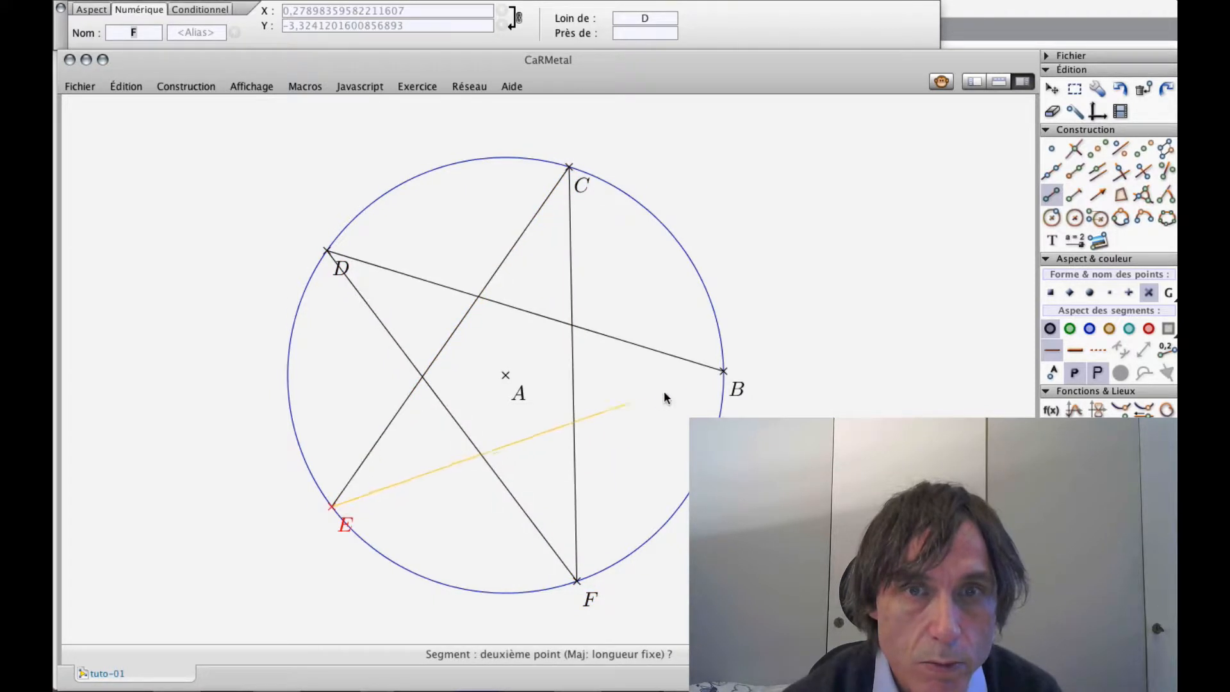
left_click(723, 371)
Hide the main circle around the star
left_click(1053, 111)
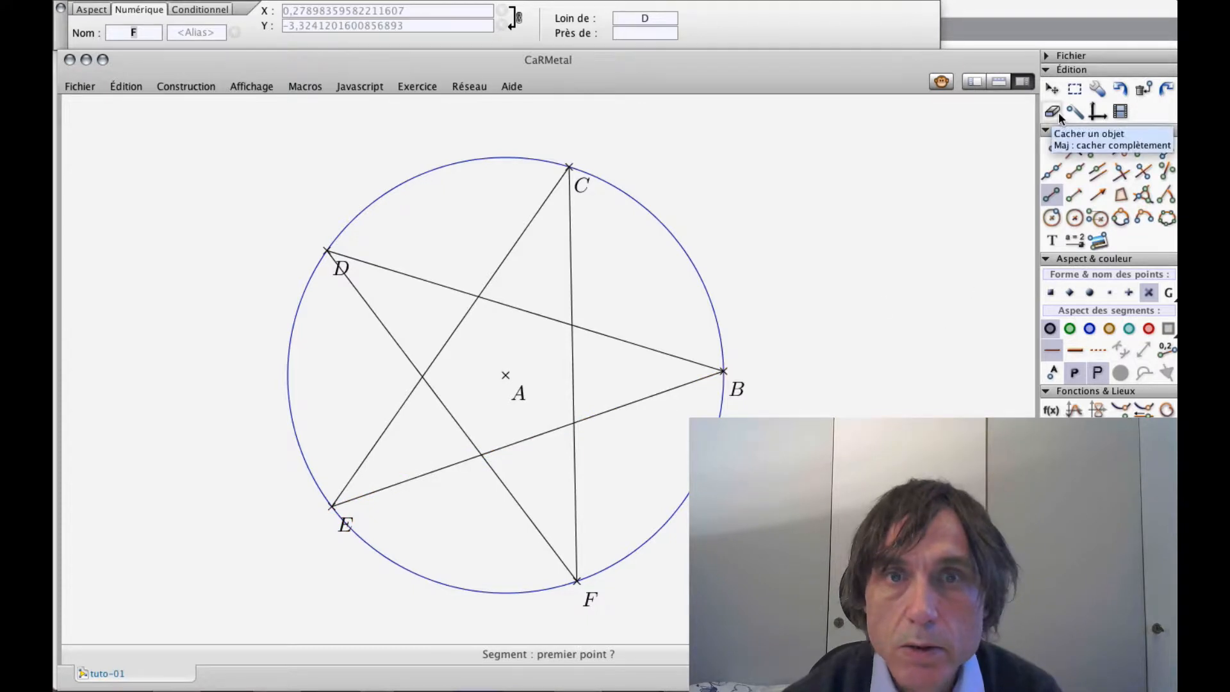
left_click(689, 241)
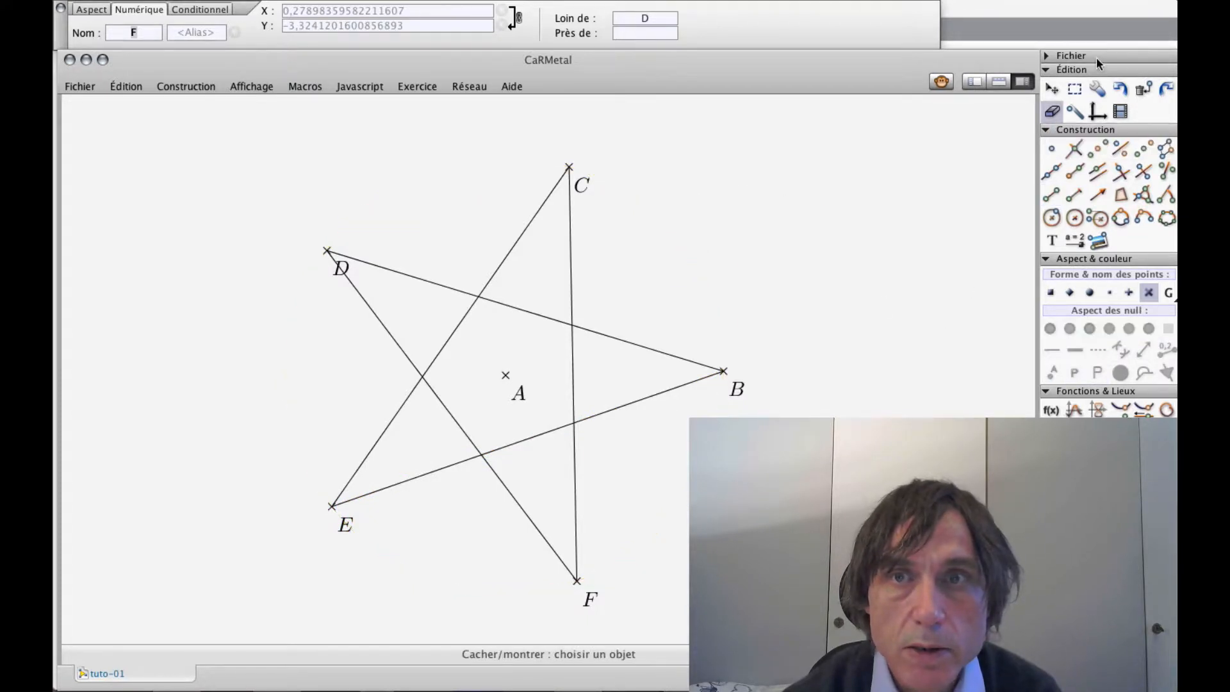
left_click(1051, 88)
Move points B and A to change the star's orientation and position
left_click_drag(723, 371, 729, 322)
left_click_drag(505, 382, 538, 355)
left_click_drag(723, 332, 730, 304)
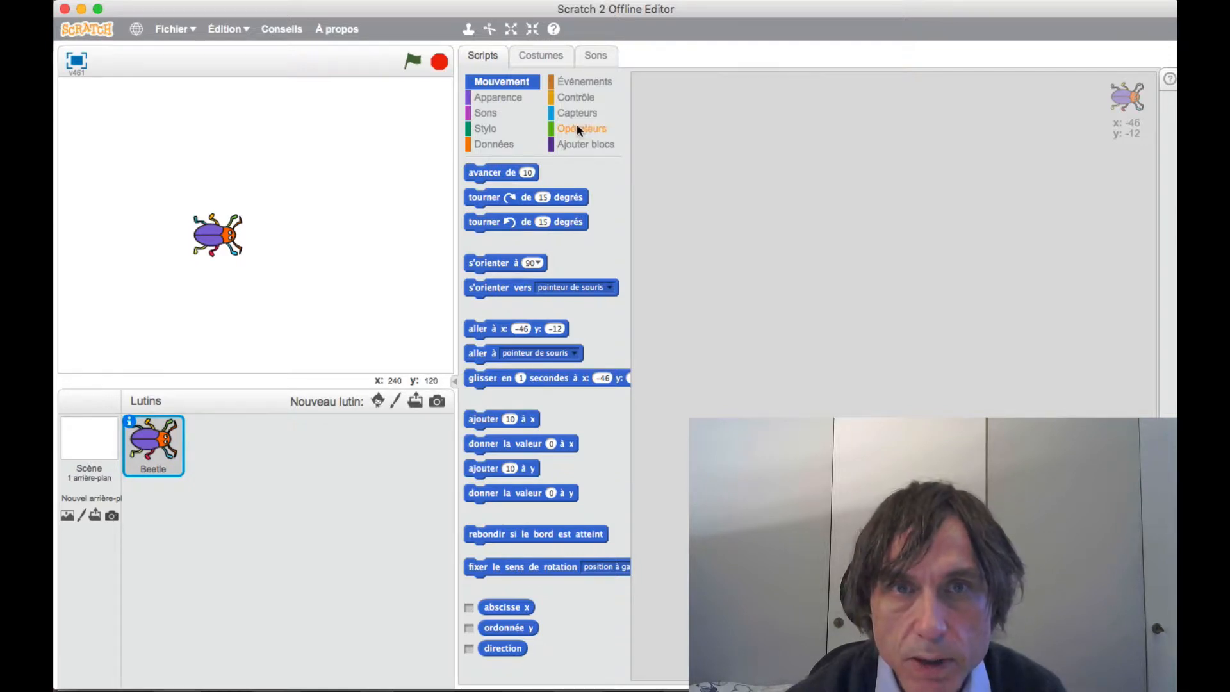
Place a repeat loop in the Beetle's script area and set it to 5 repetitions
left_click(571, 96)
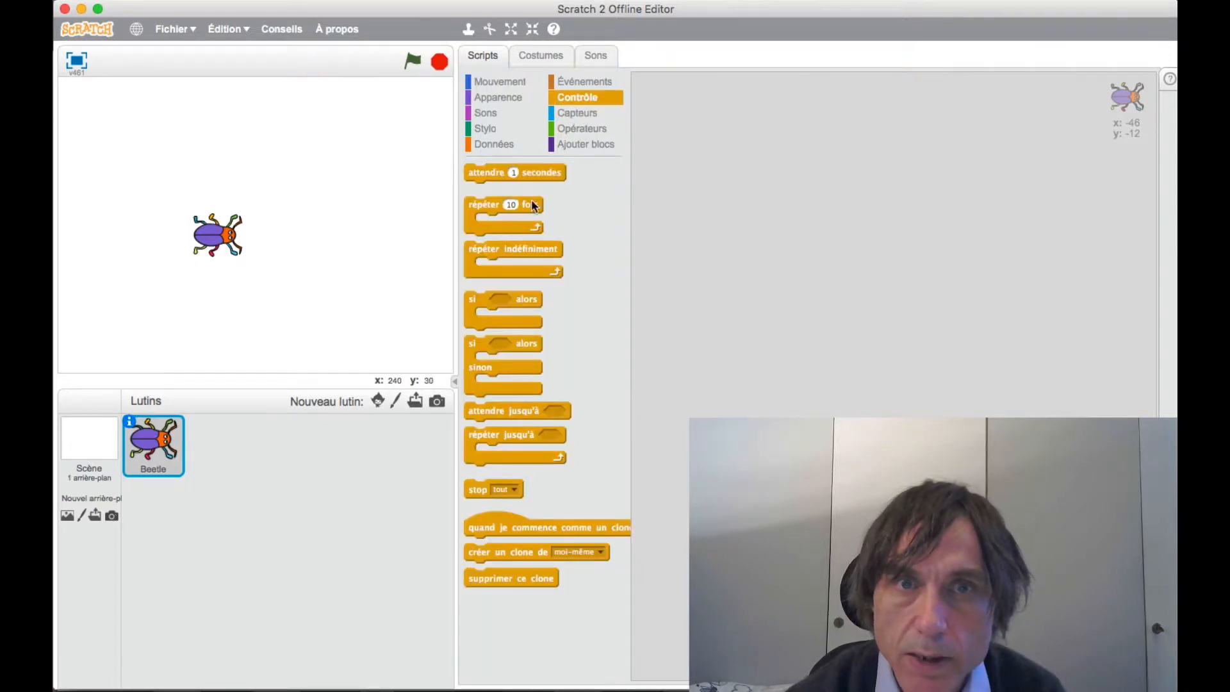
left_click_drag(467, 204, 770, 199)
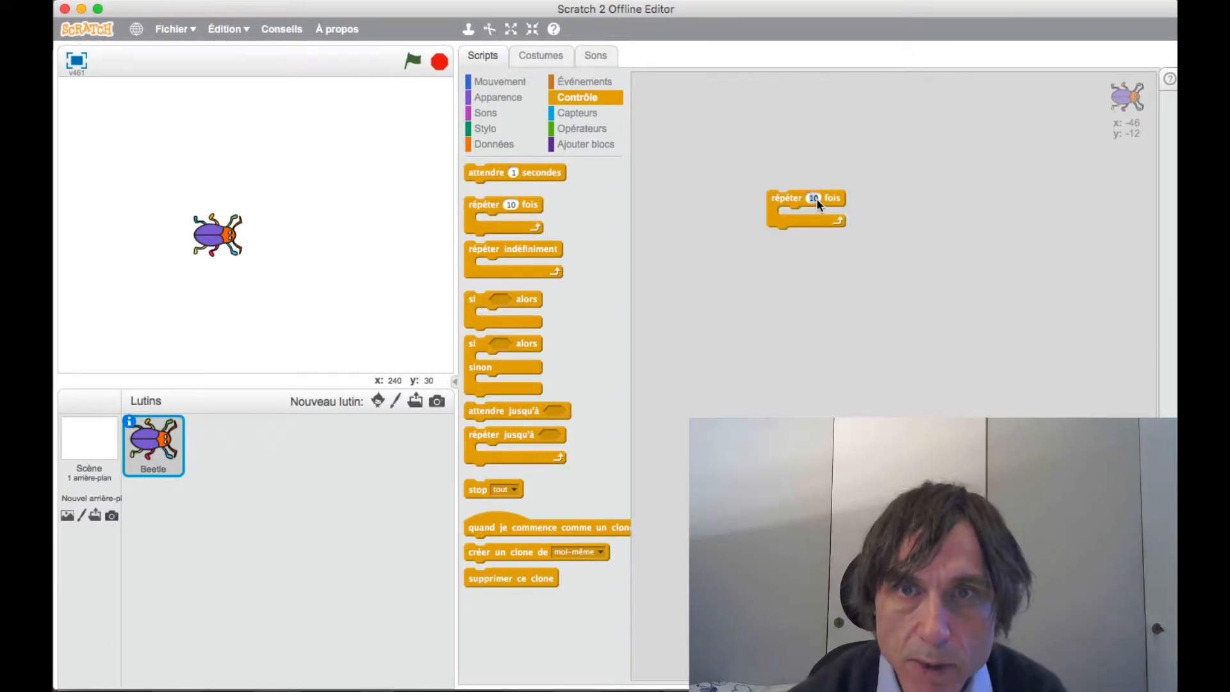
left_click(815, 340)
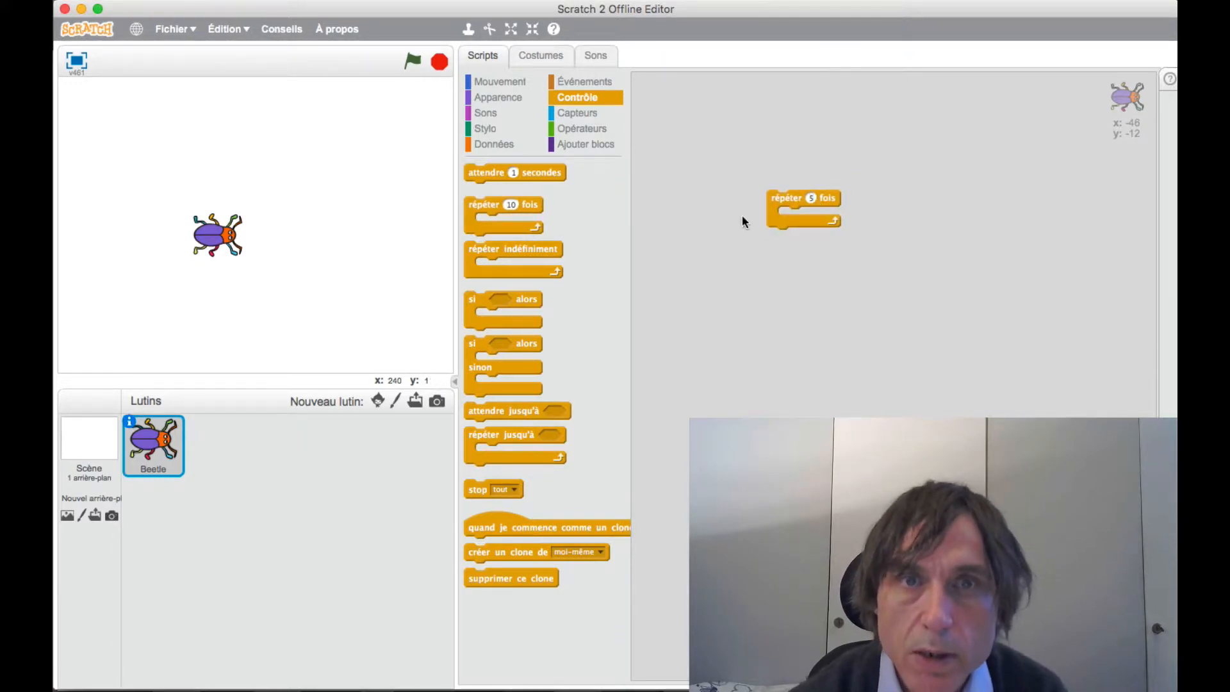
Put an "avancer de 100" block and an anticlockwise "tourner de 15 degrés" block inside the repeat loop
left_click(490, 80)
left_click_drag(493, 185, 833, 220)
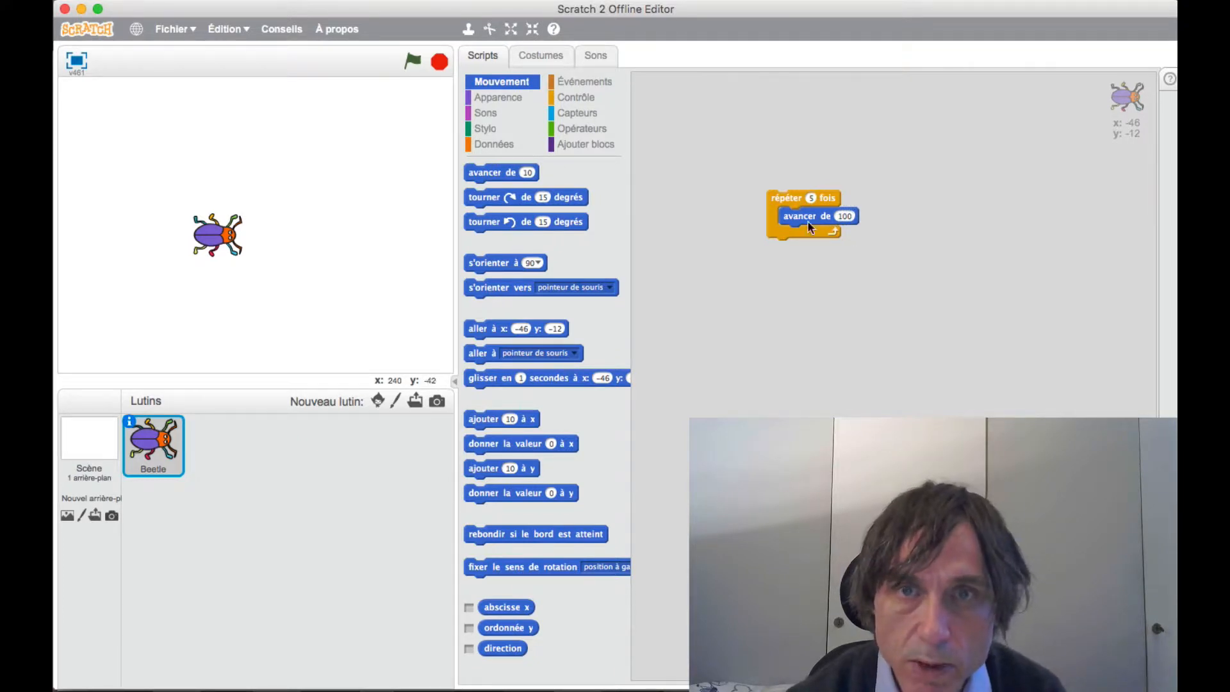
left_click_drag(488, 226, 797, 233)
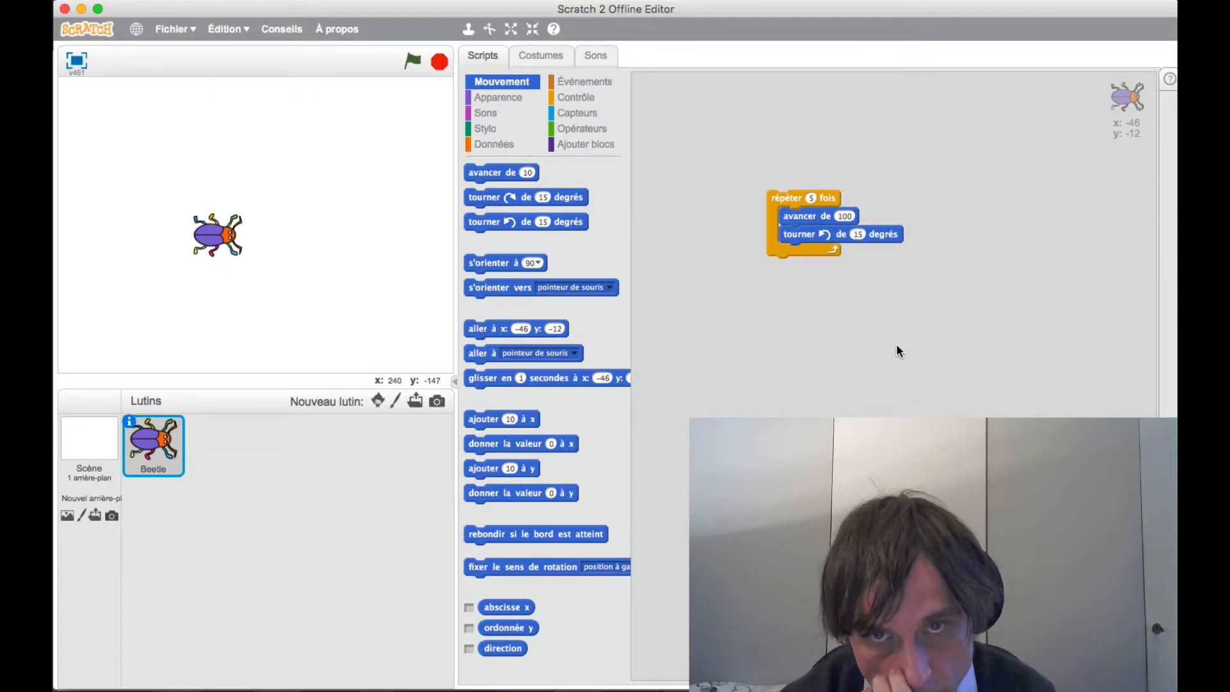
left_click_drag(786, 203, 826, 200)
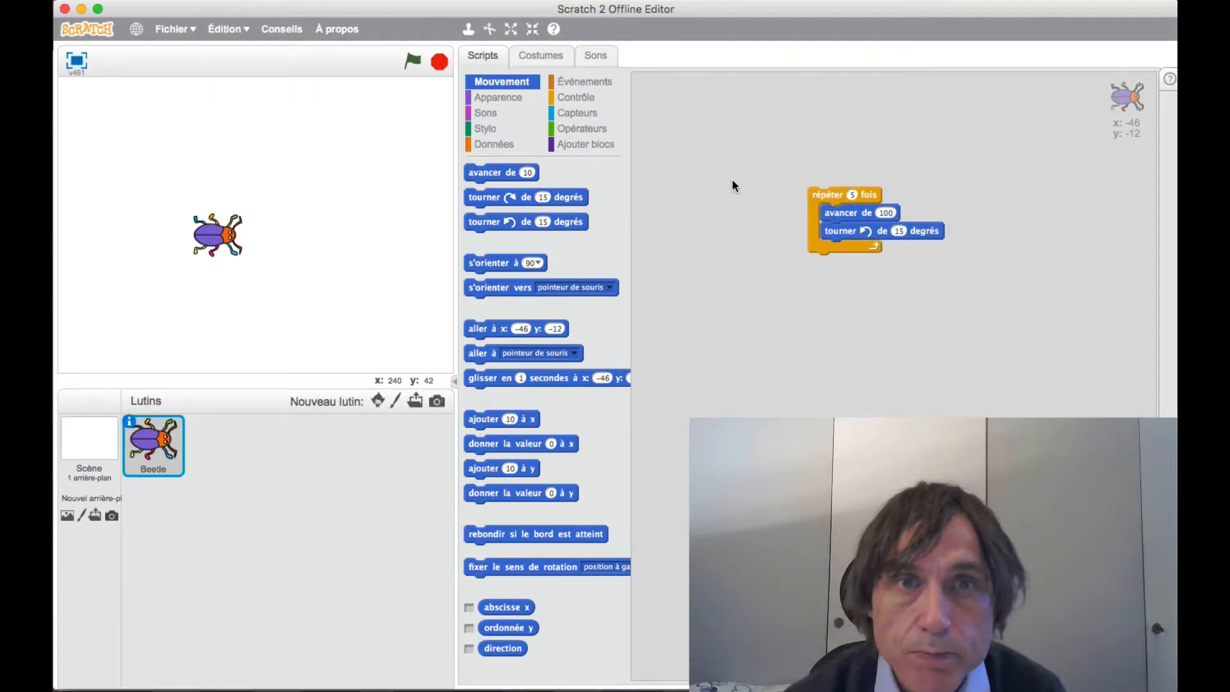
Add separate "effacer tout" and "stylo en position d'écriture" blocks beside the repeat loop
left_click(477, 129)
left_click_drag(575, 168, 722, 242)
left_click_drag(531, 238, 721, 192)
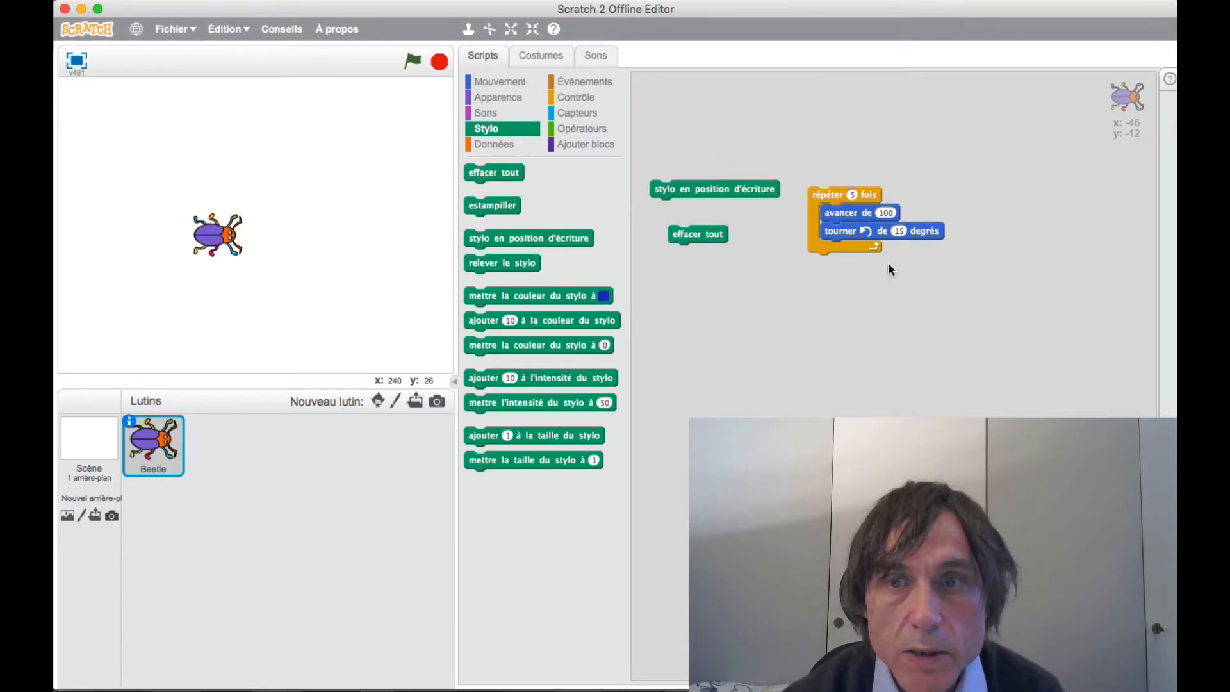
Enlarge the script blocks and rearrange the loop and the two pen blocks close together near the top
left_click(1136, 664)
left_click(1135, 664)
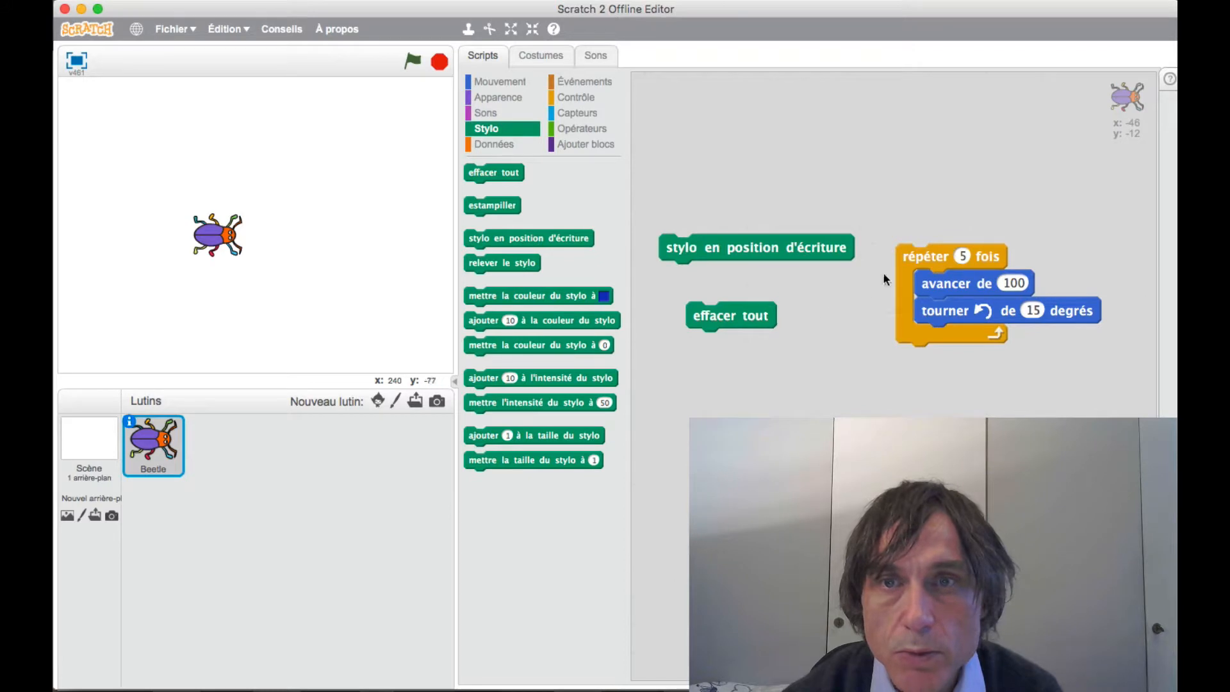
left_click_drag(903, 256, 879, 216)
left_click_drag(756, 250, 747, 216)
left_click_drag(754, 309, 741, 259)
left_click_drag(912, 217, 905, 211)
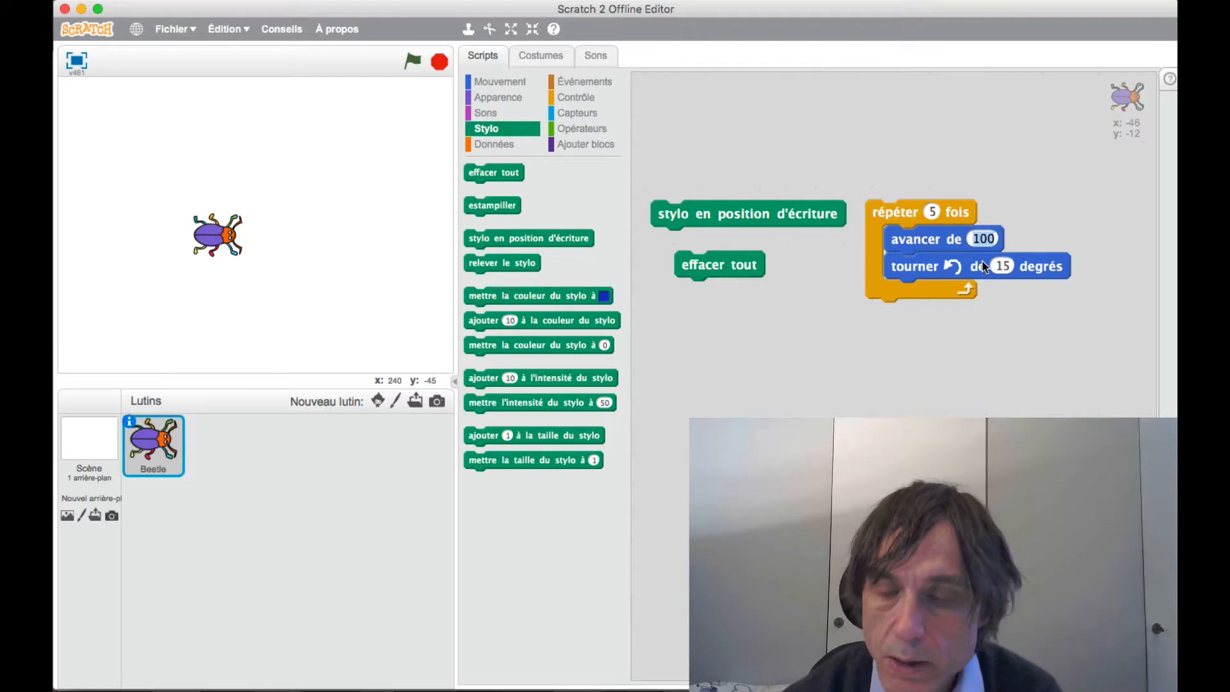
Set the loop's anticlockwise turn to 150 degrees and run the loop
left_click(1001, 267)
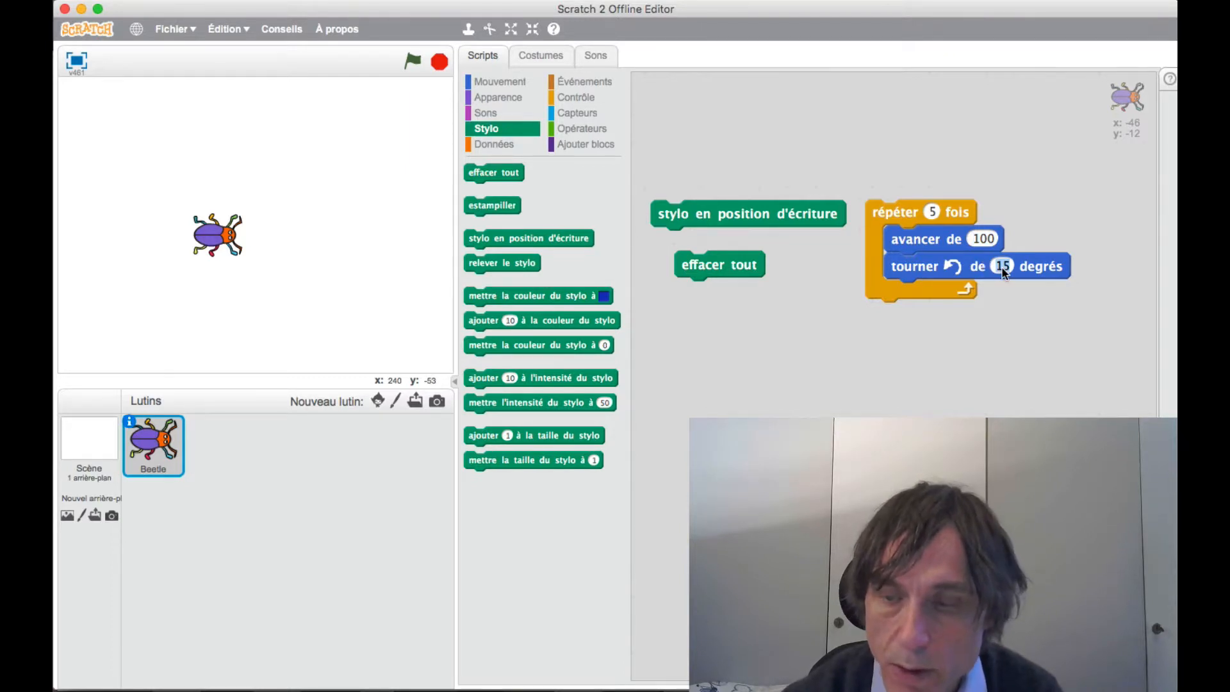
type("150")
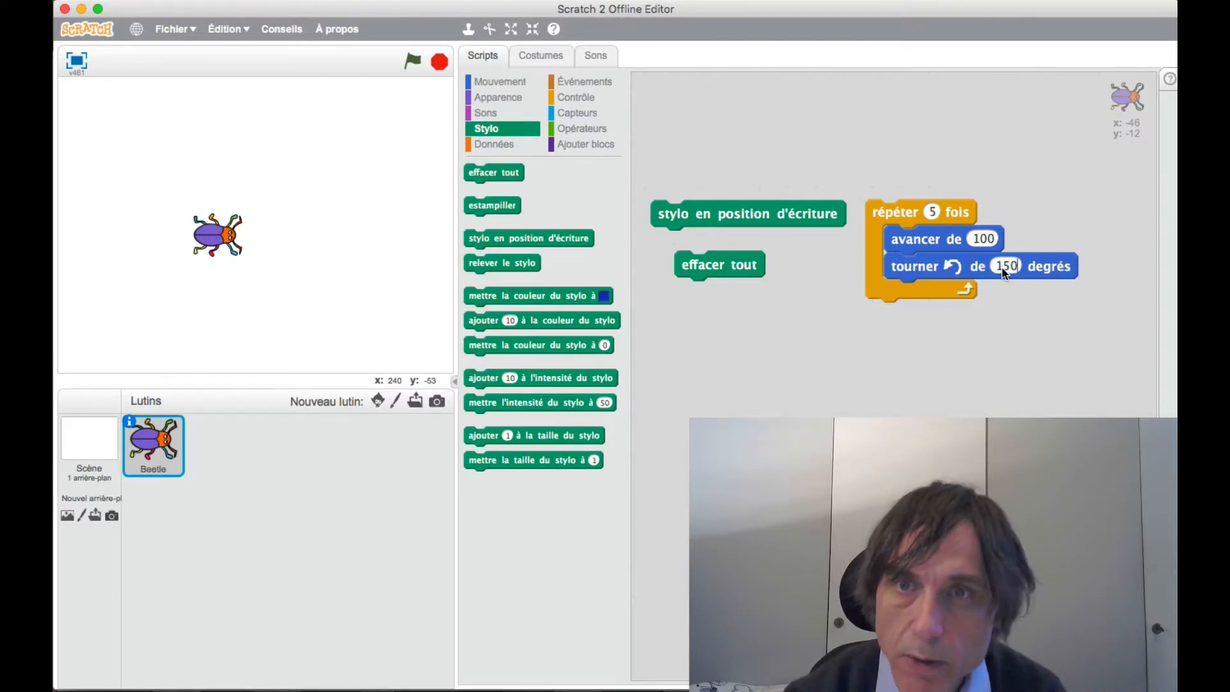
left_click(897, 210)
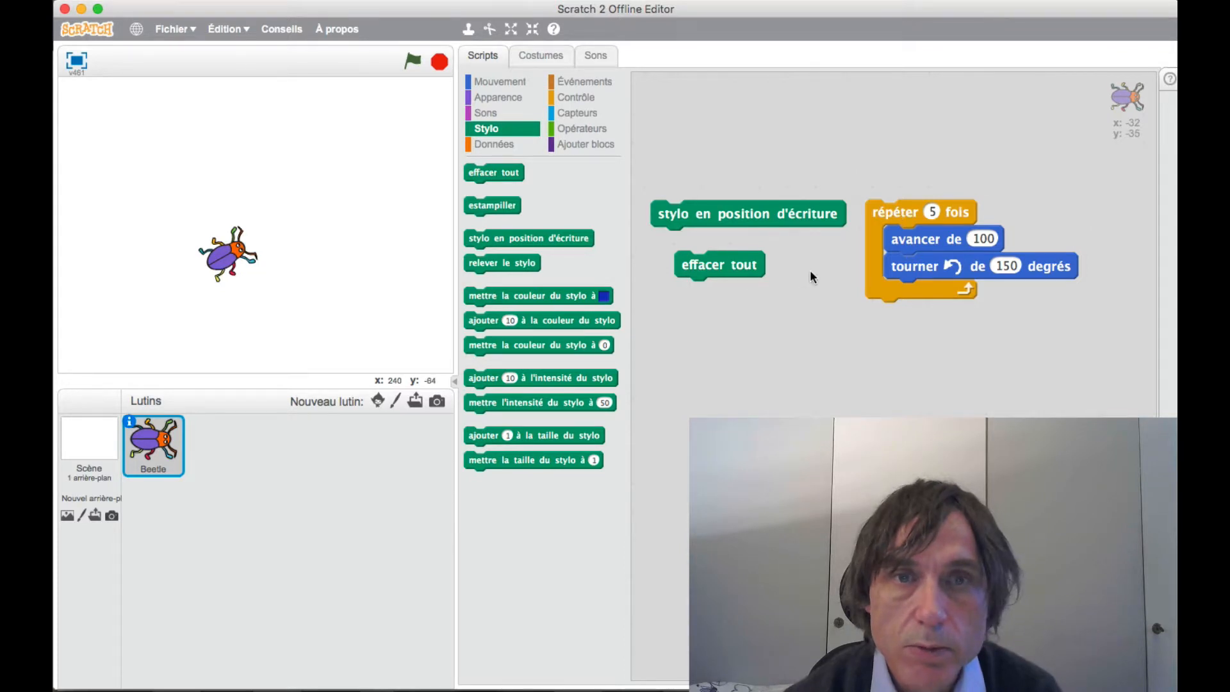
Add a separate "s'orienter à 90" block below the pen blocks and run it to straighten the beetle
left_click(503, 82)
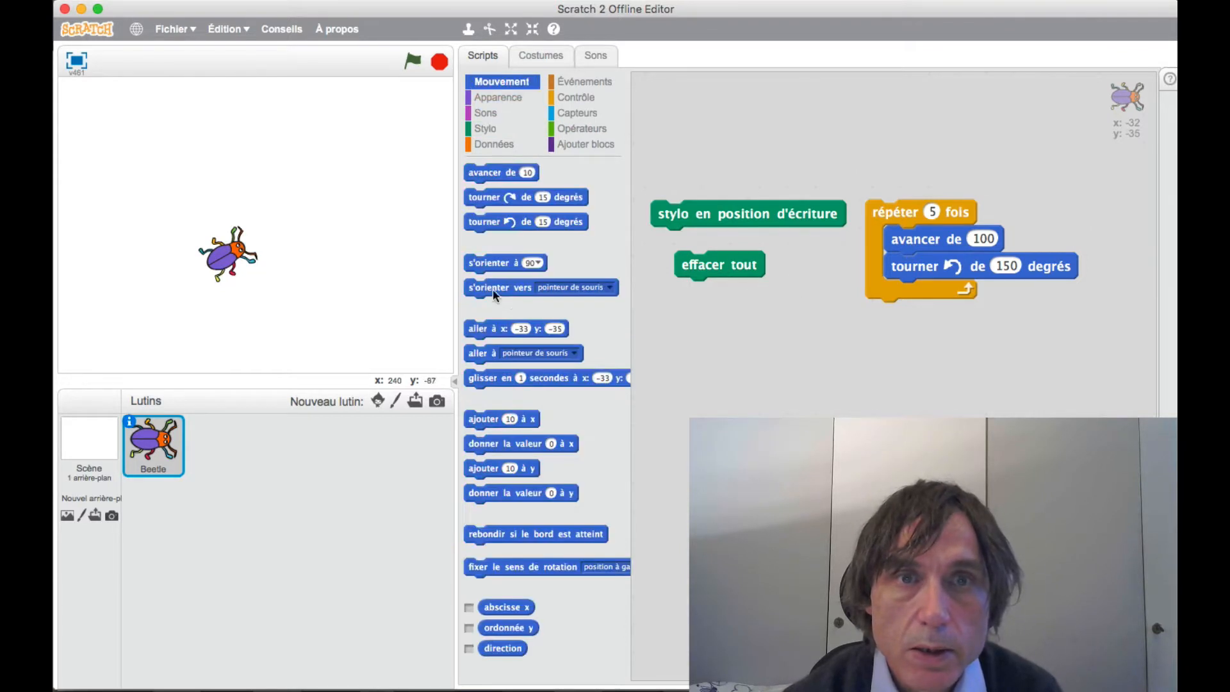
left_click_drag(506, 263, 730, 328)
left_click(780, 377)
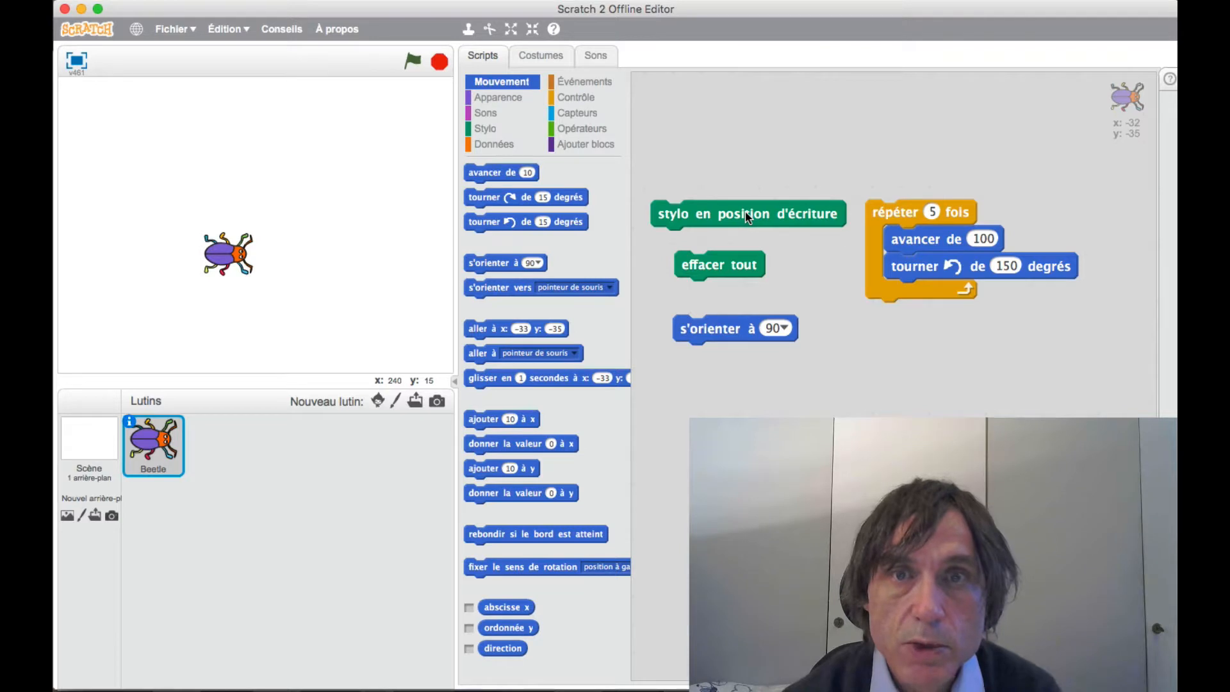
Run the loop with the pen down, then clear the drawing and reposition the beetle facing 90°
left_click(894, 206)
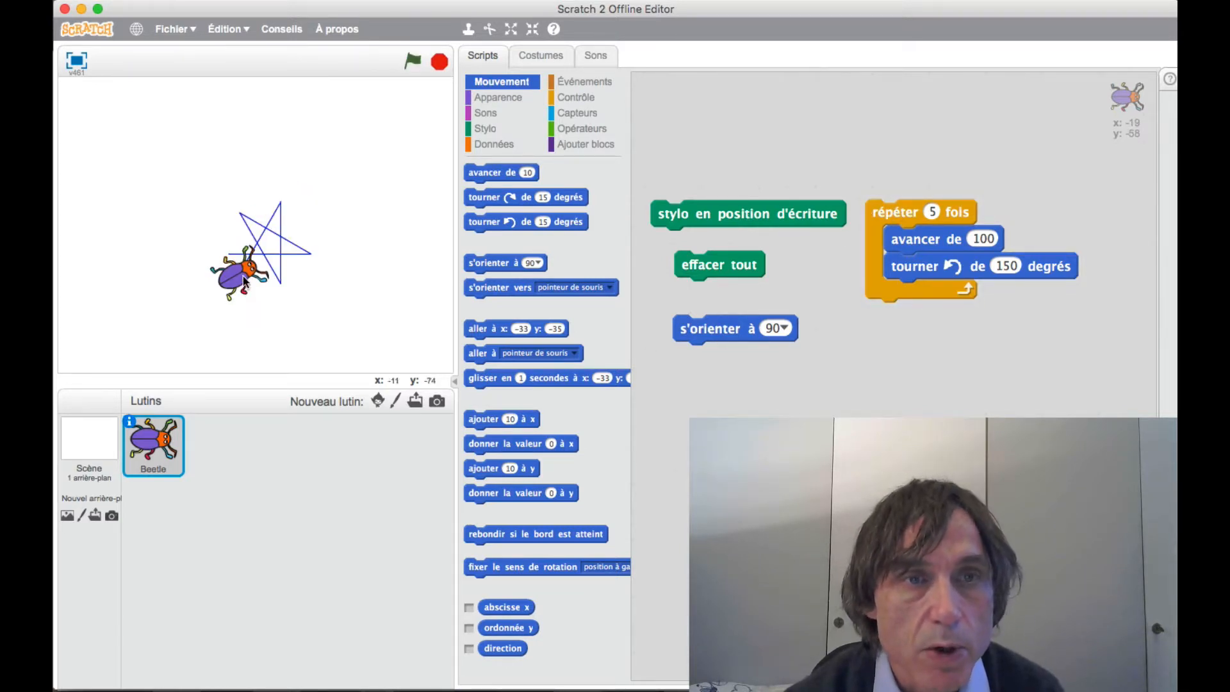
left_click_drag(243, 280, 137, 281)
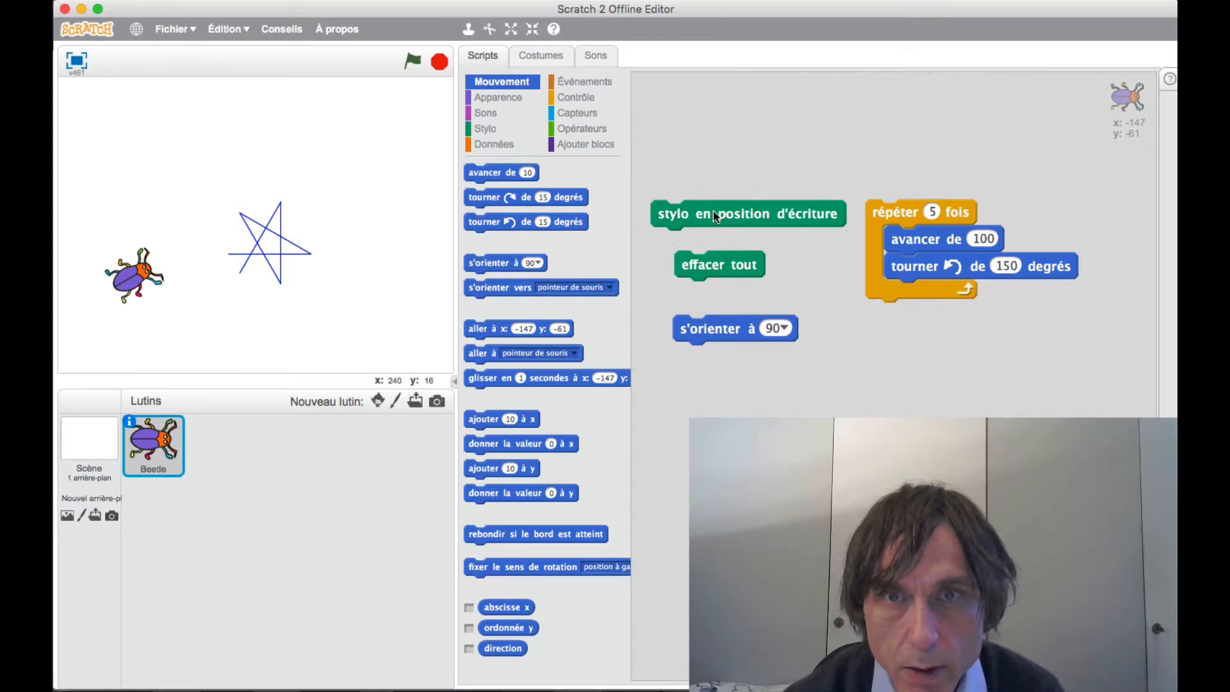
left_click_drag(157, 247, 221, 197)
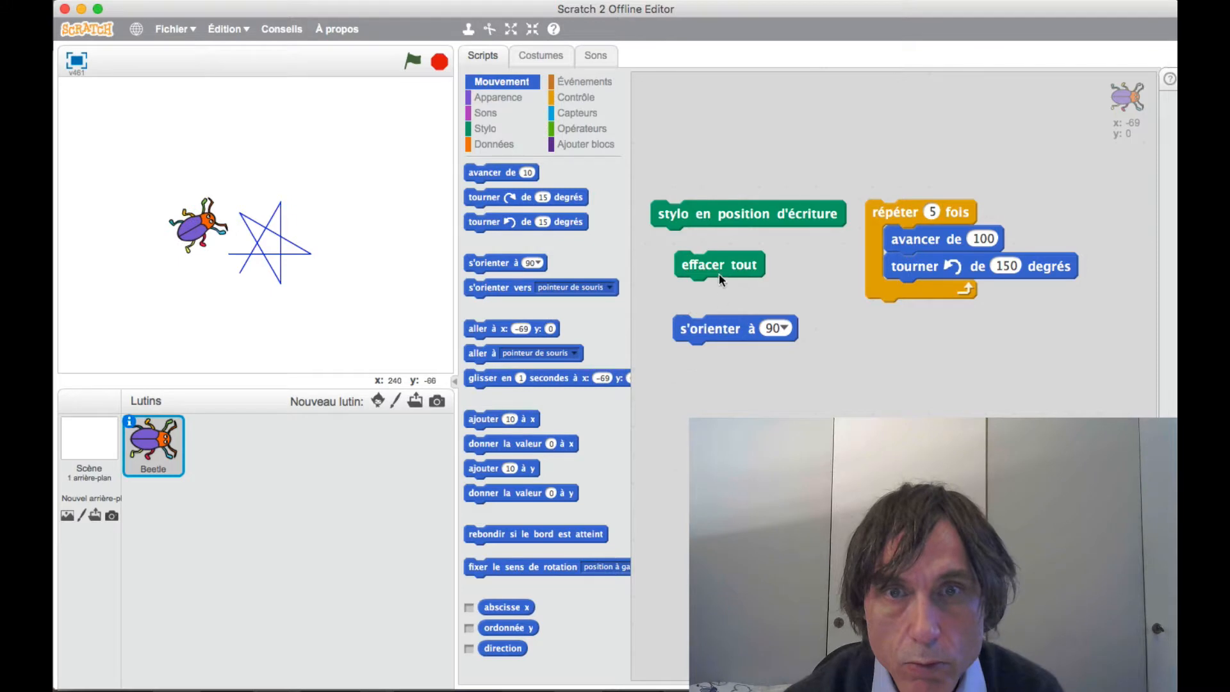
left_click(731, 332)
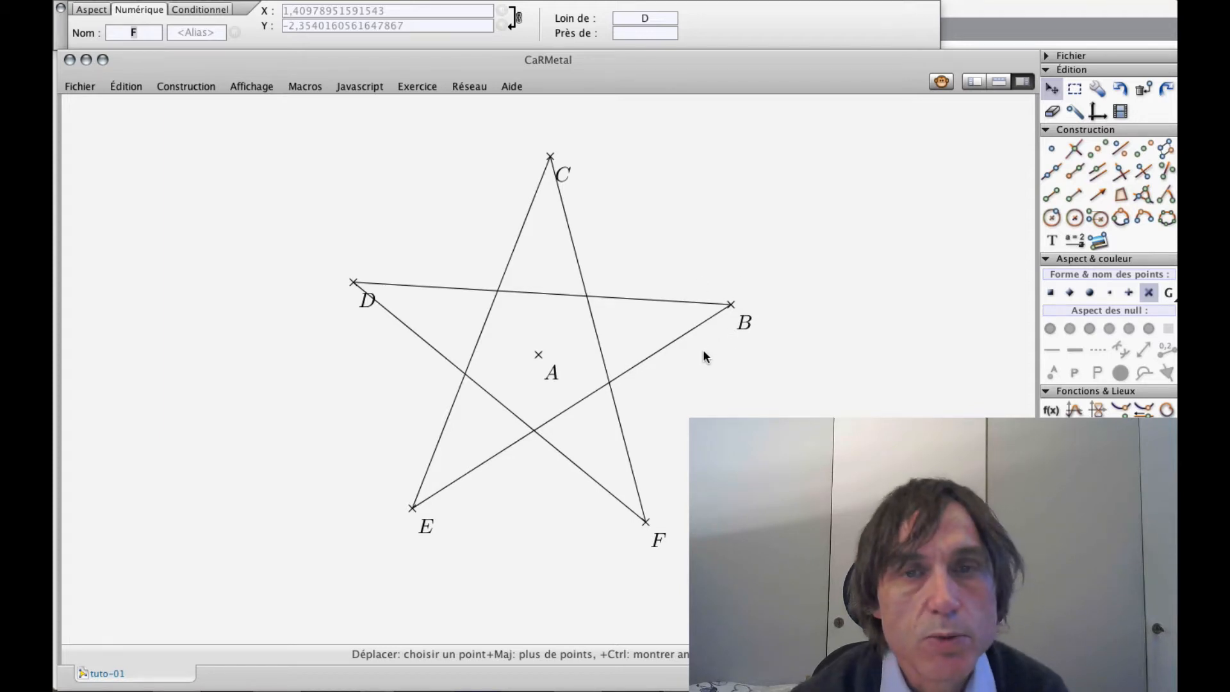
In CaRMetal, mark the angle EBD at the star's tip B and shift its label inward
left_click(1143, 194)
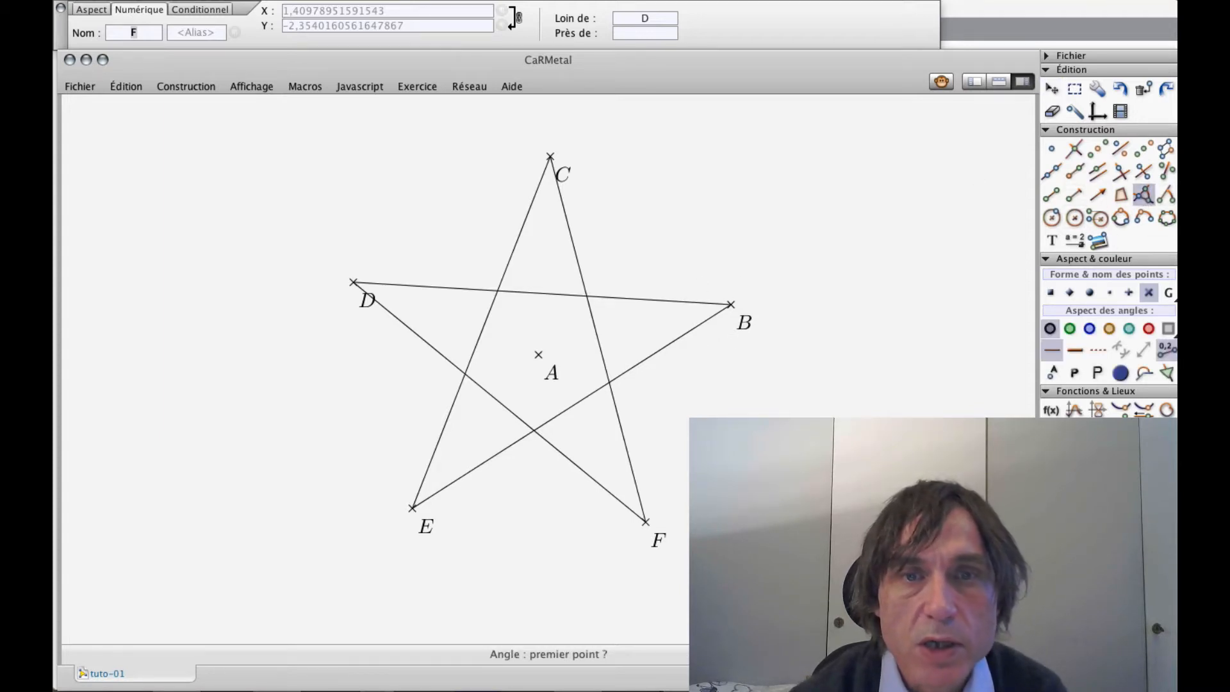
left_click(413, 508)
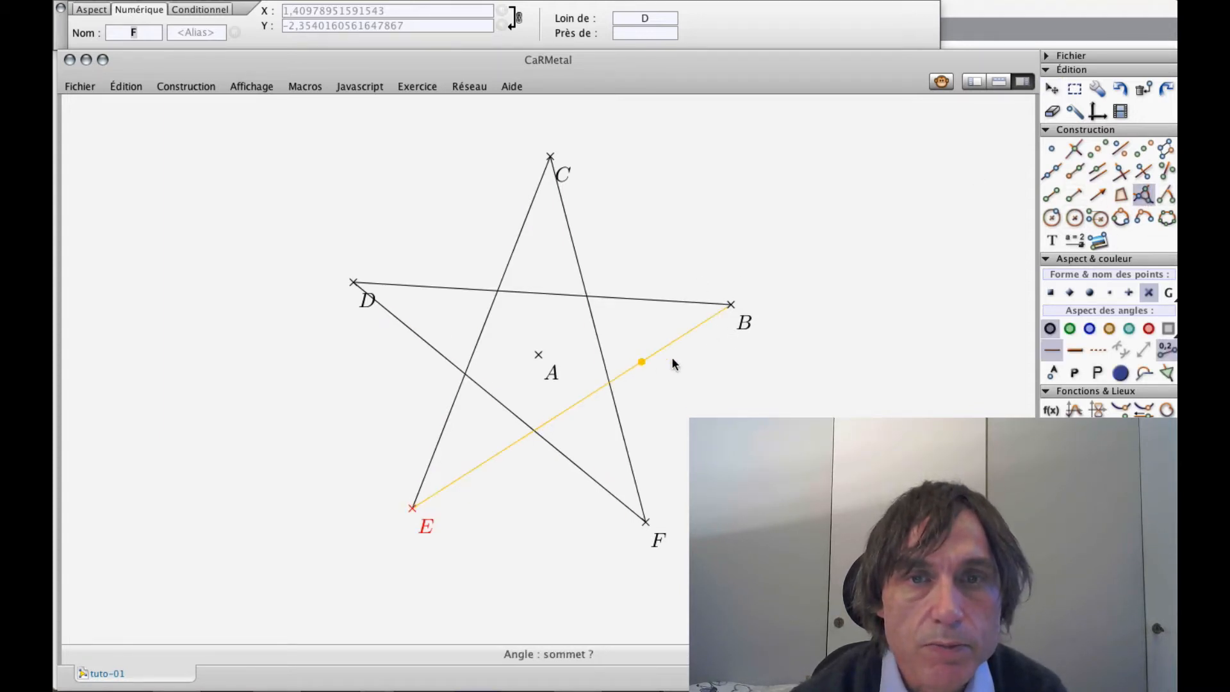
left_click(731, 305)
left_click(355, 283)
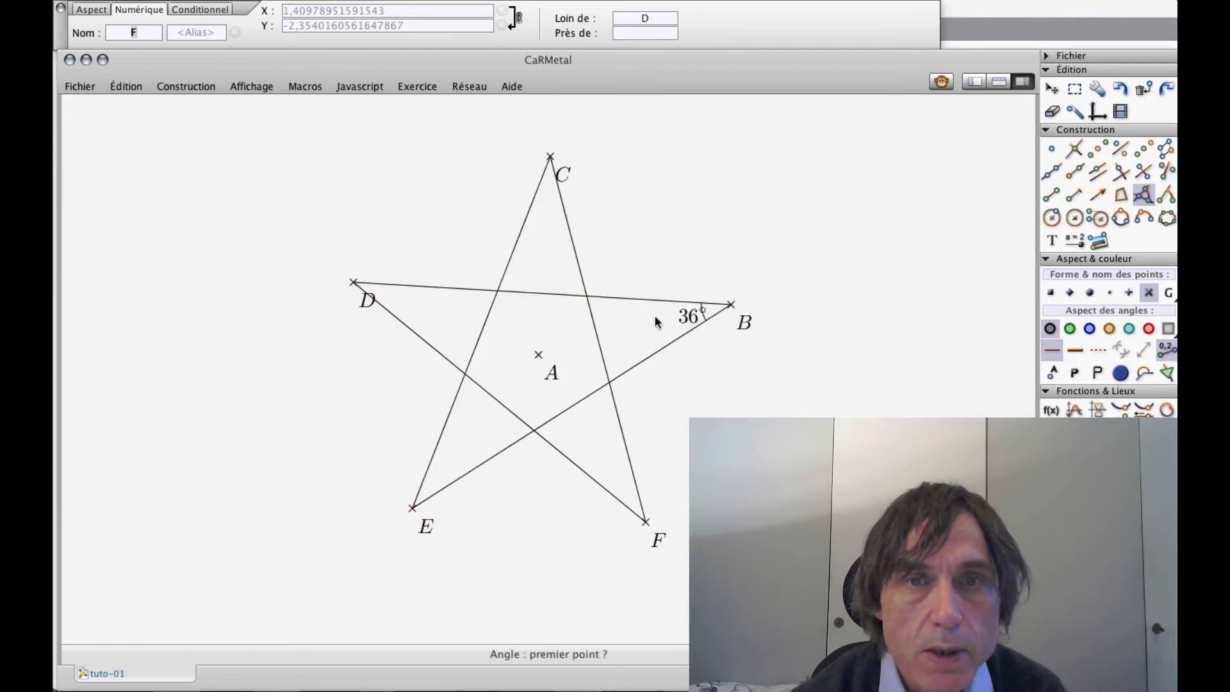
left_click_drag(688, 320, 672, 323)
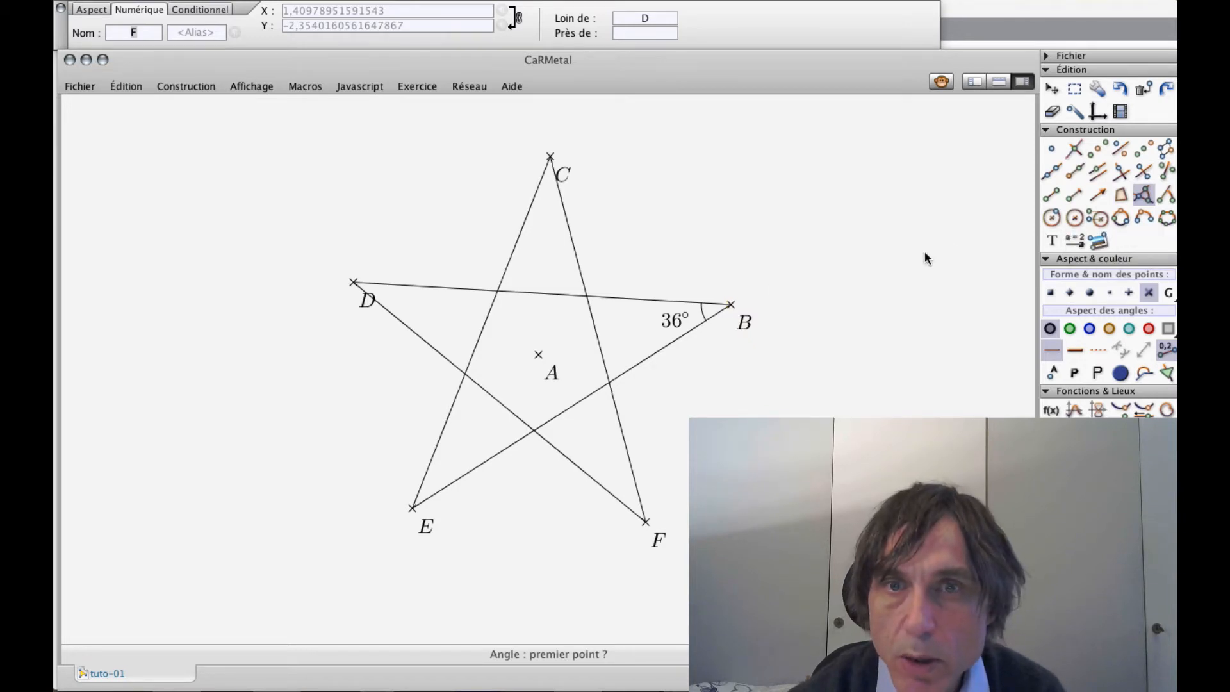
Draw a vector from B extending segment EB beyond the star, and undo it
left_click(1096, 195)
left_click(732, 304)
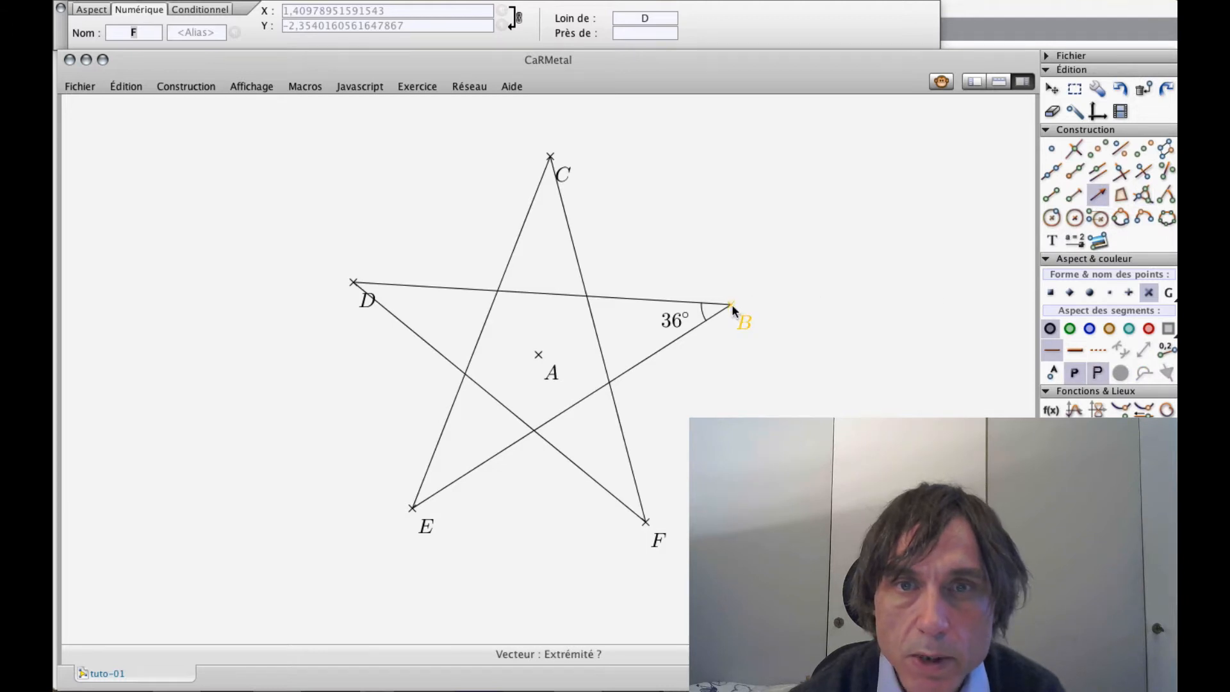
left_click(804, 264)
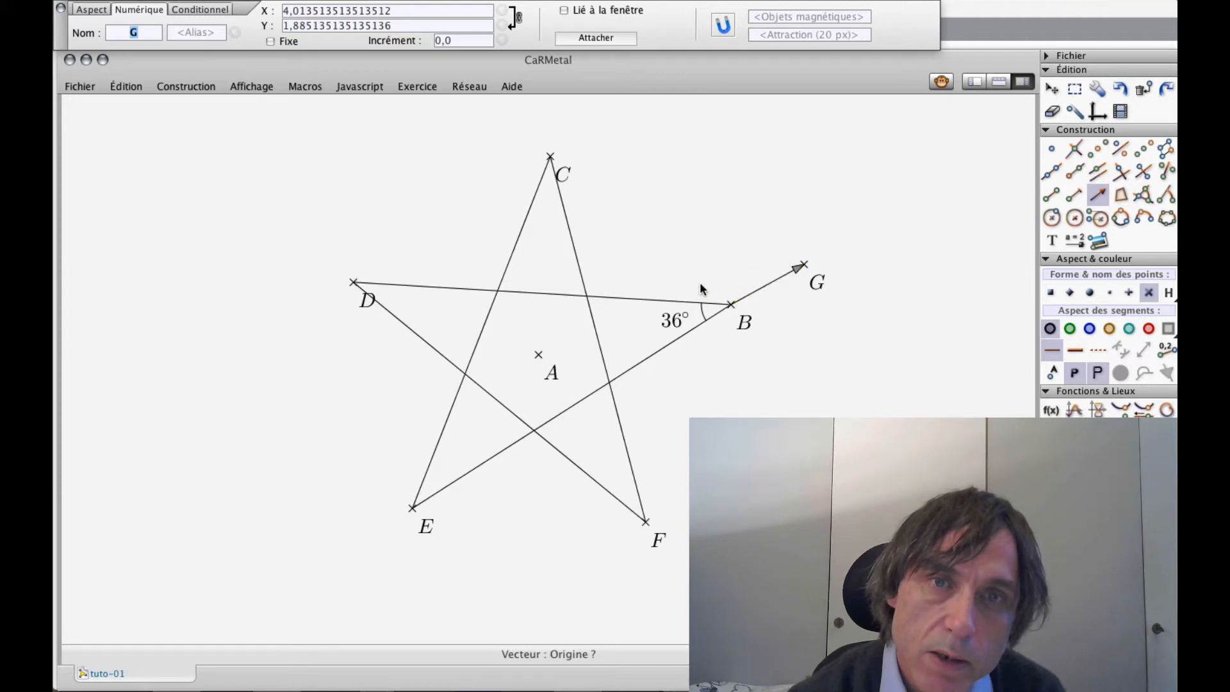
left_click(1119, 89)
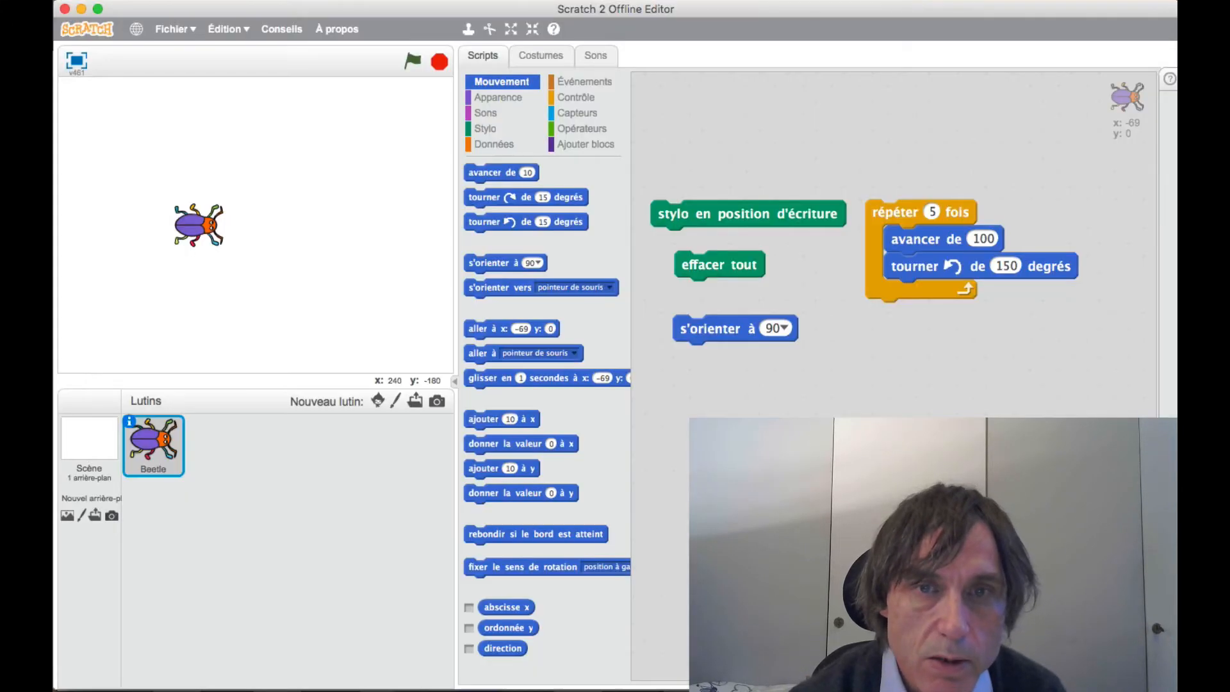
Back in Scratch, set the turn to 144 degrees and the advance to 200, and run the loop to draw the star
left_click(1006, 266)
type("144")
left_click(990, 245)
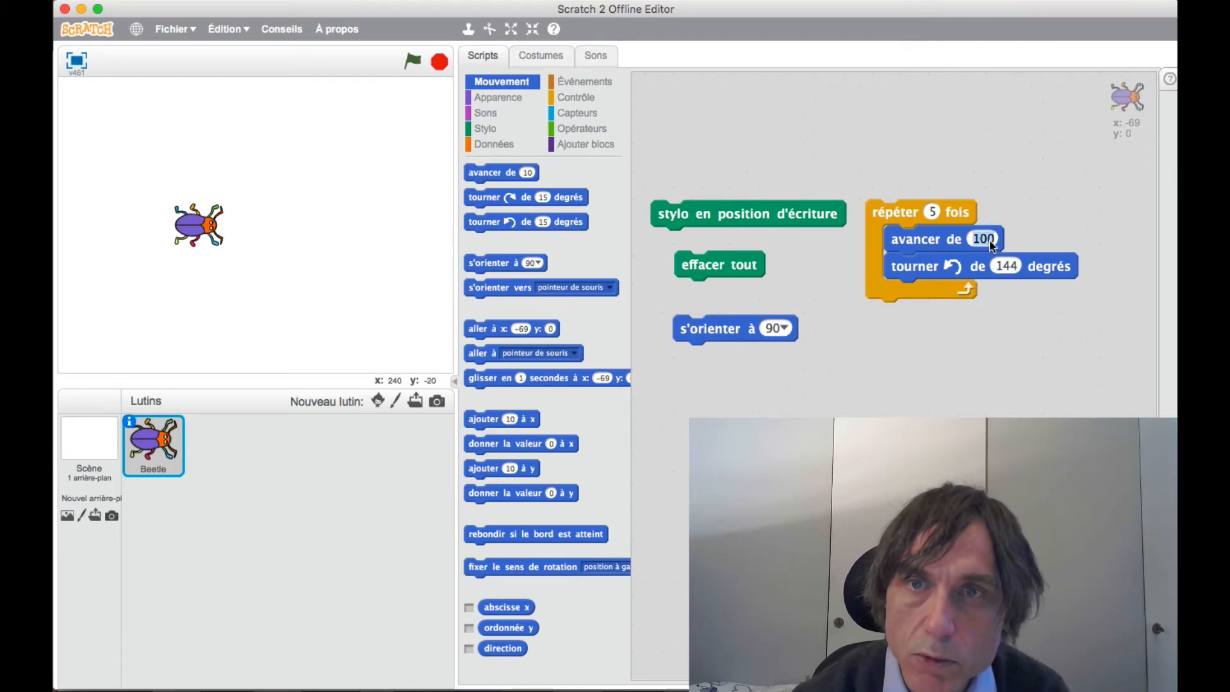
type("200")
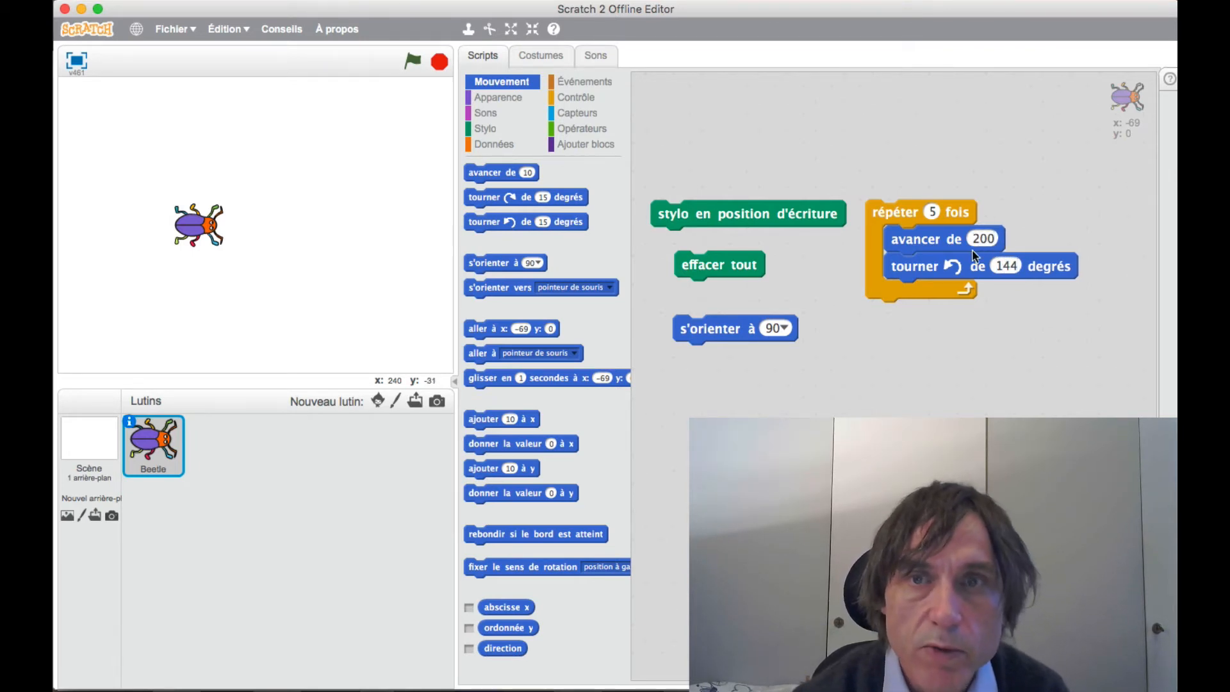
left_click(906, 209)
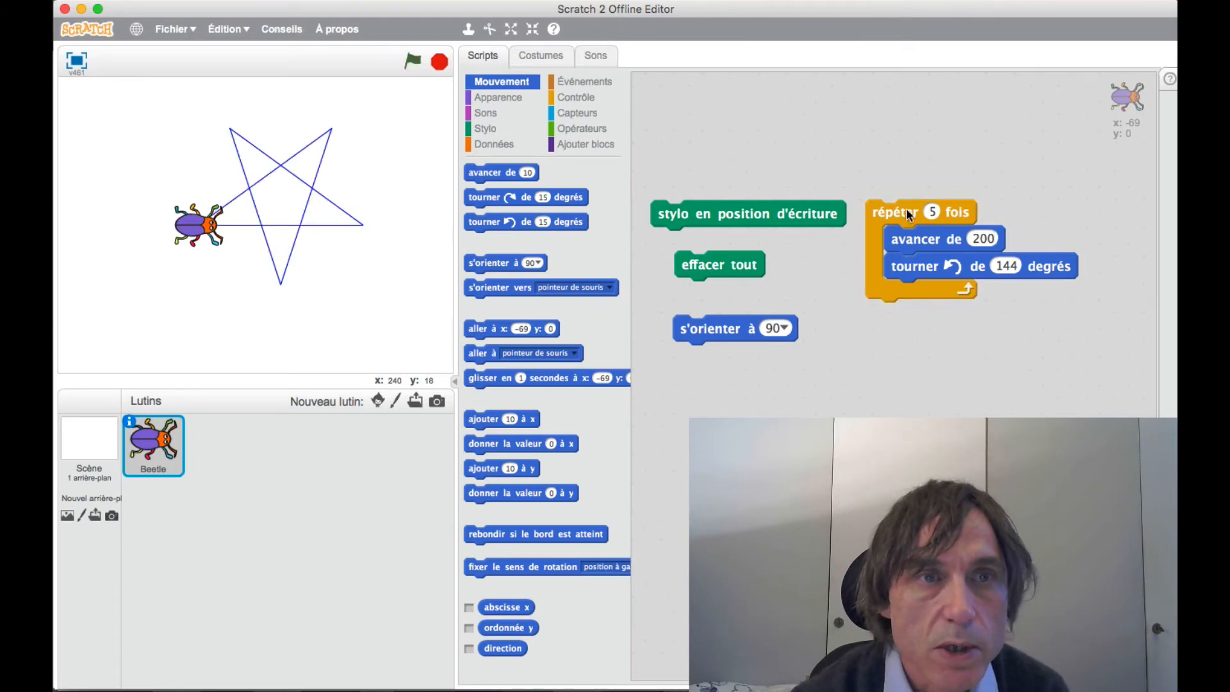
left_click_drag(204, 227, 175, 274)
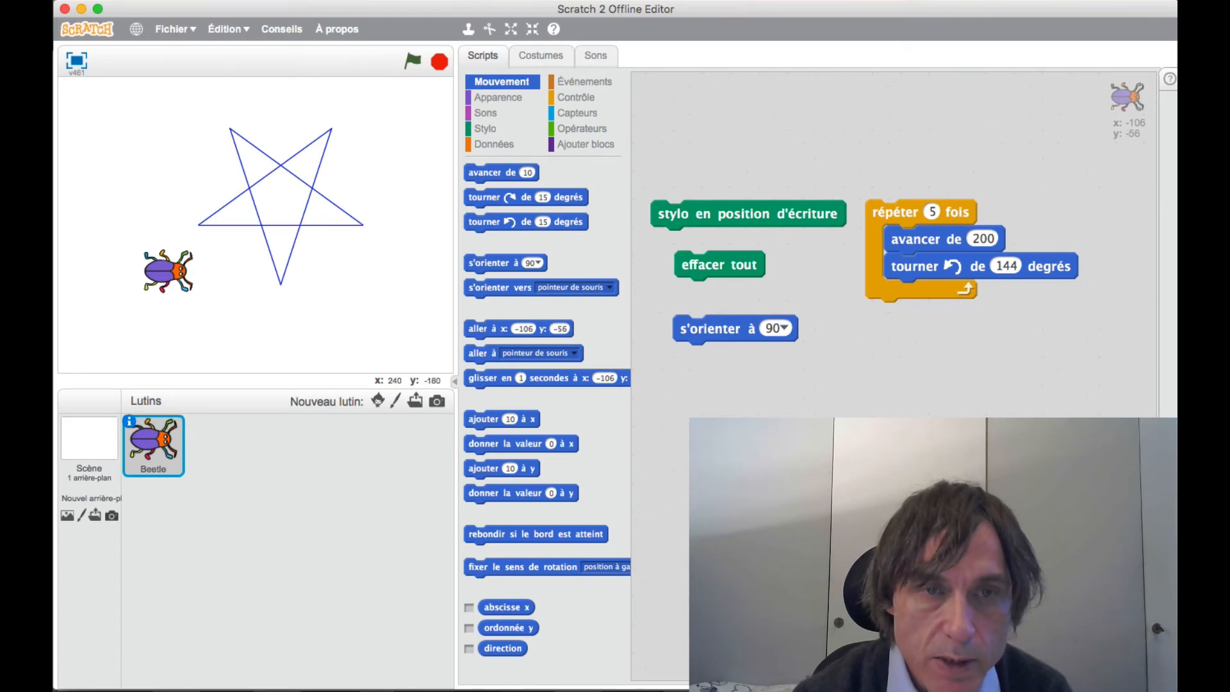
Switch to DGPad, enlarge and rotate the square by moving B, and open the turtle block script of point A
key("super+Tab")
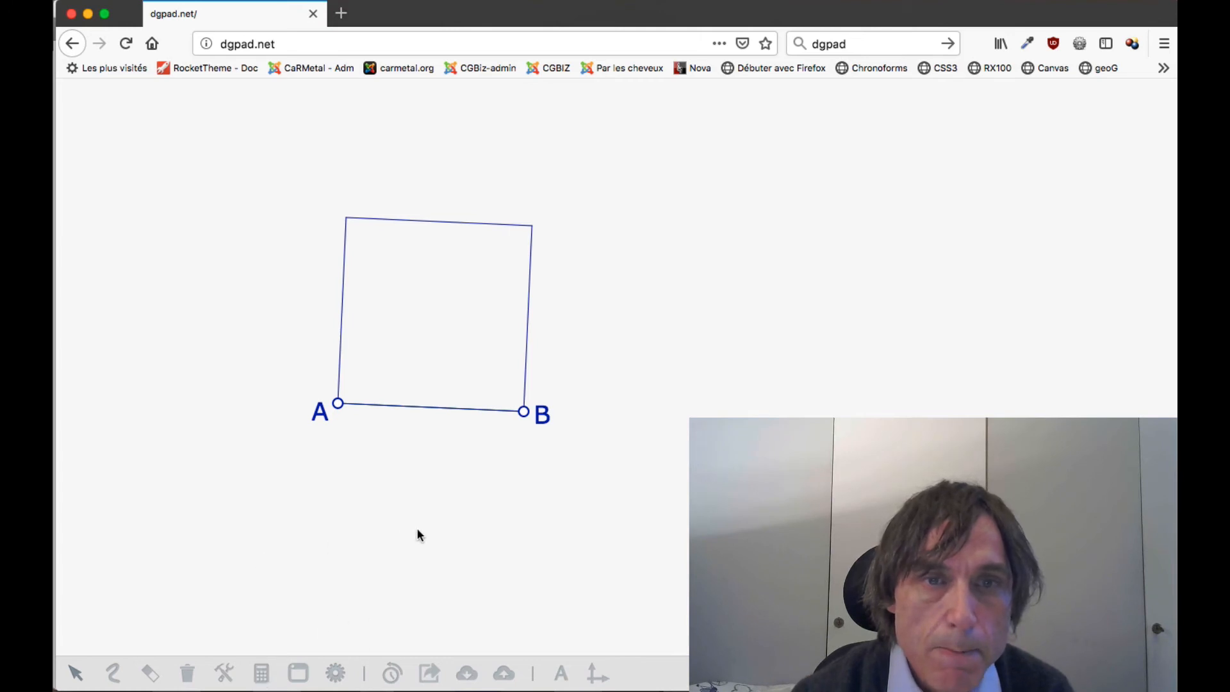
left_click_drag(526, 412, 634, 356)
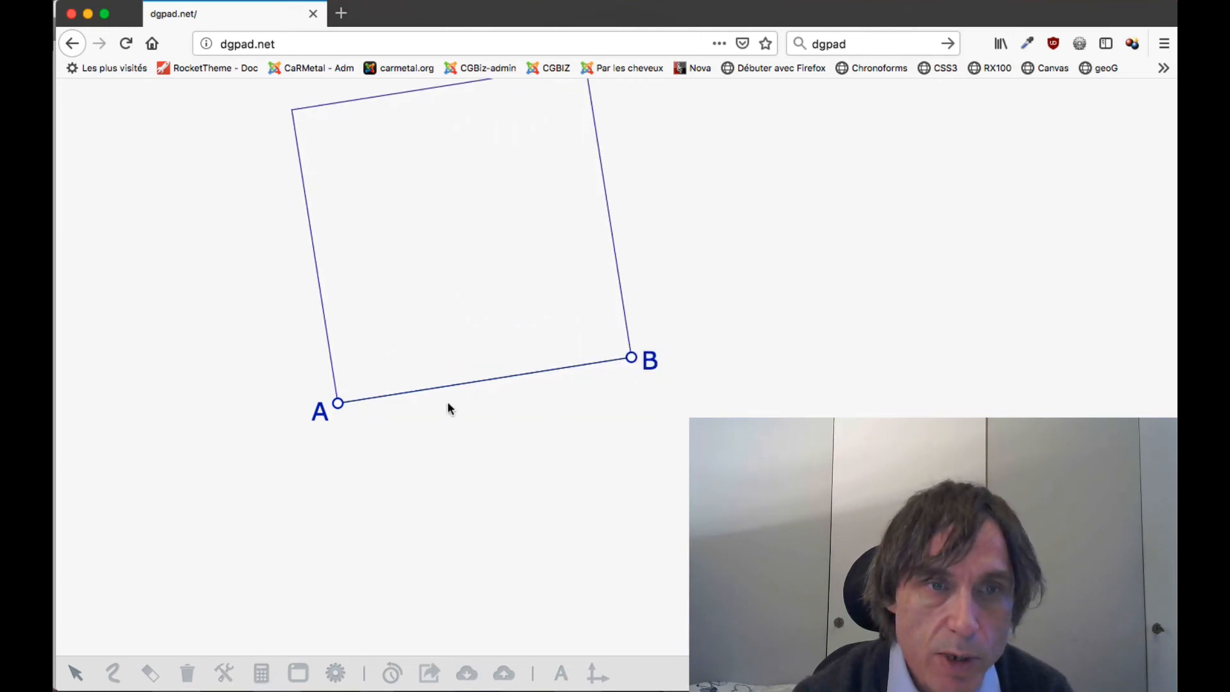
left_click(341, 403)
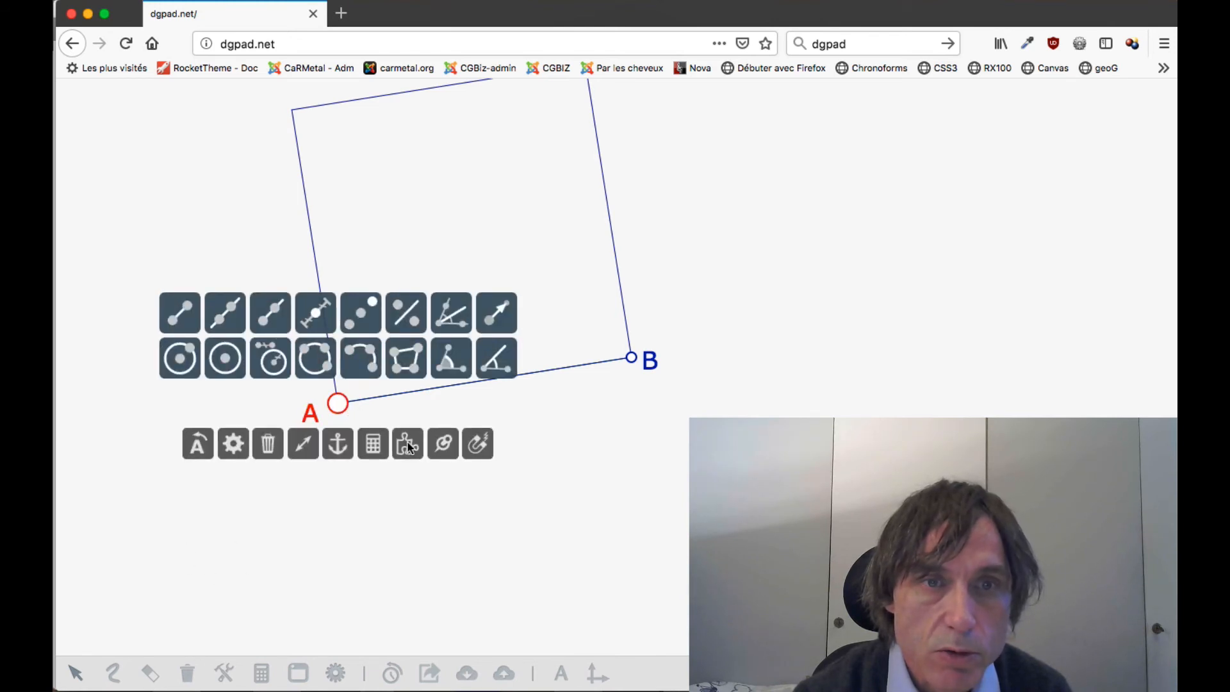
left_click(407, 444)
left_click_drag(378, 195, 384, 238)
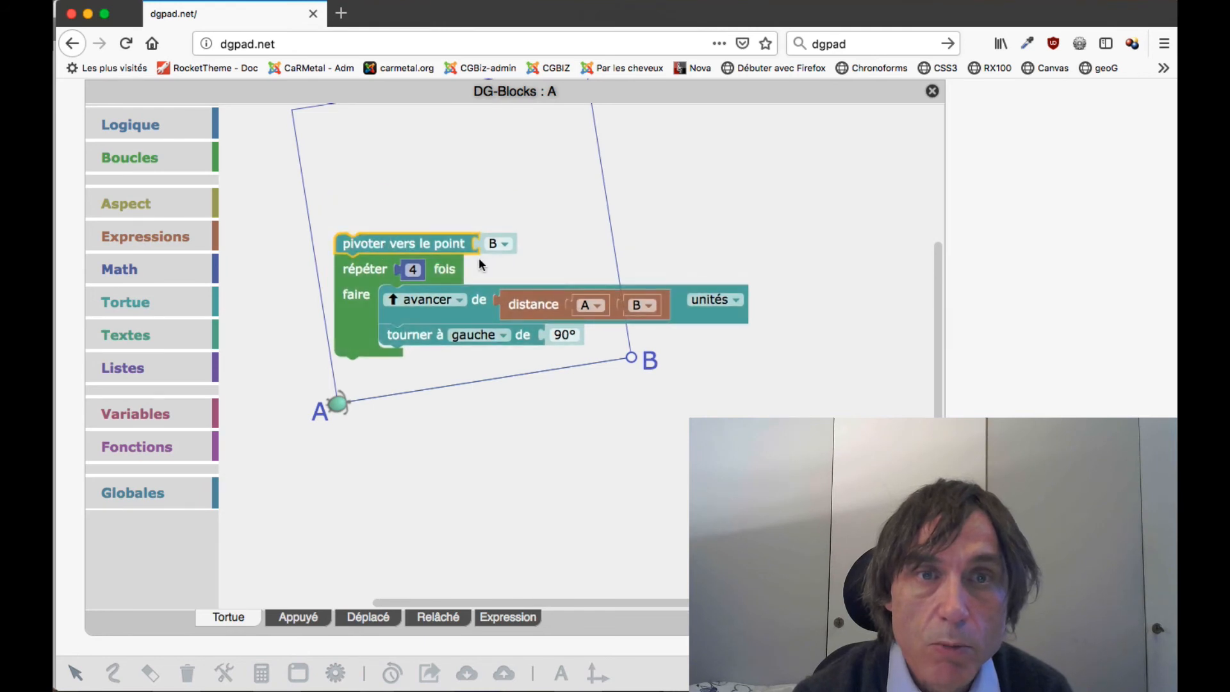
Set the turtle script to repeat 5 times with a left turn of 144°, and close the block editor
left_click(415, 269)
type("5")
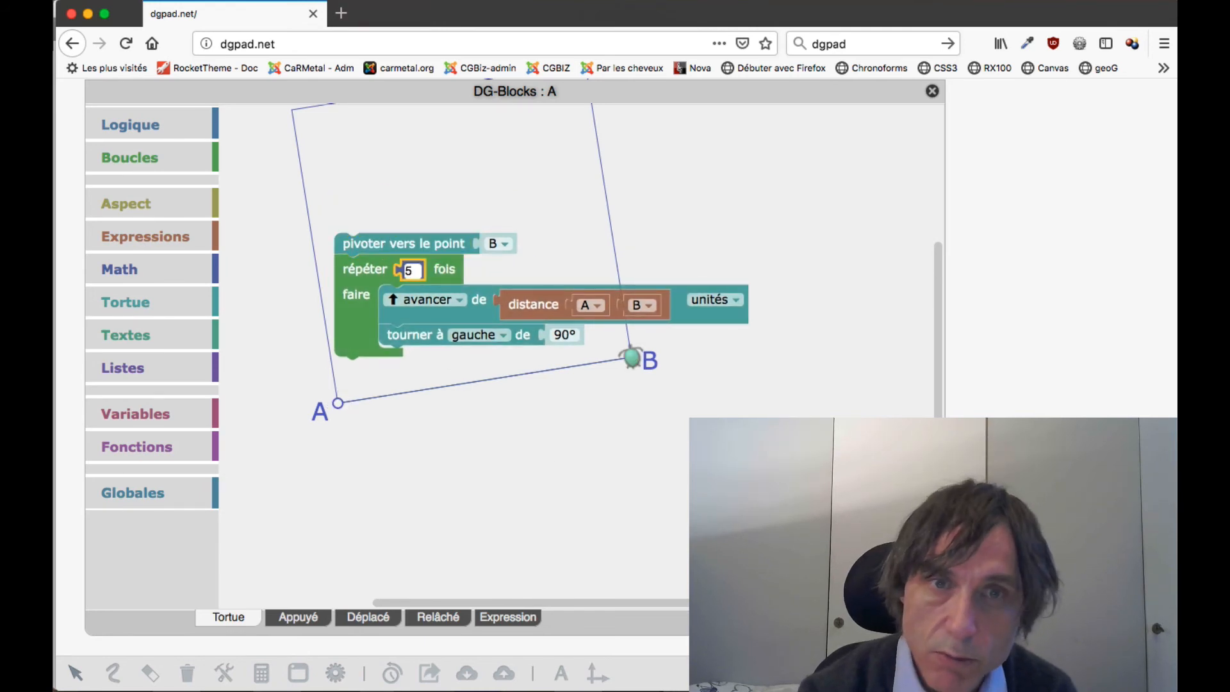
left_click(563, 335)
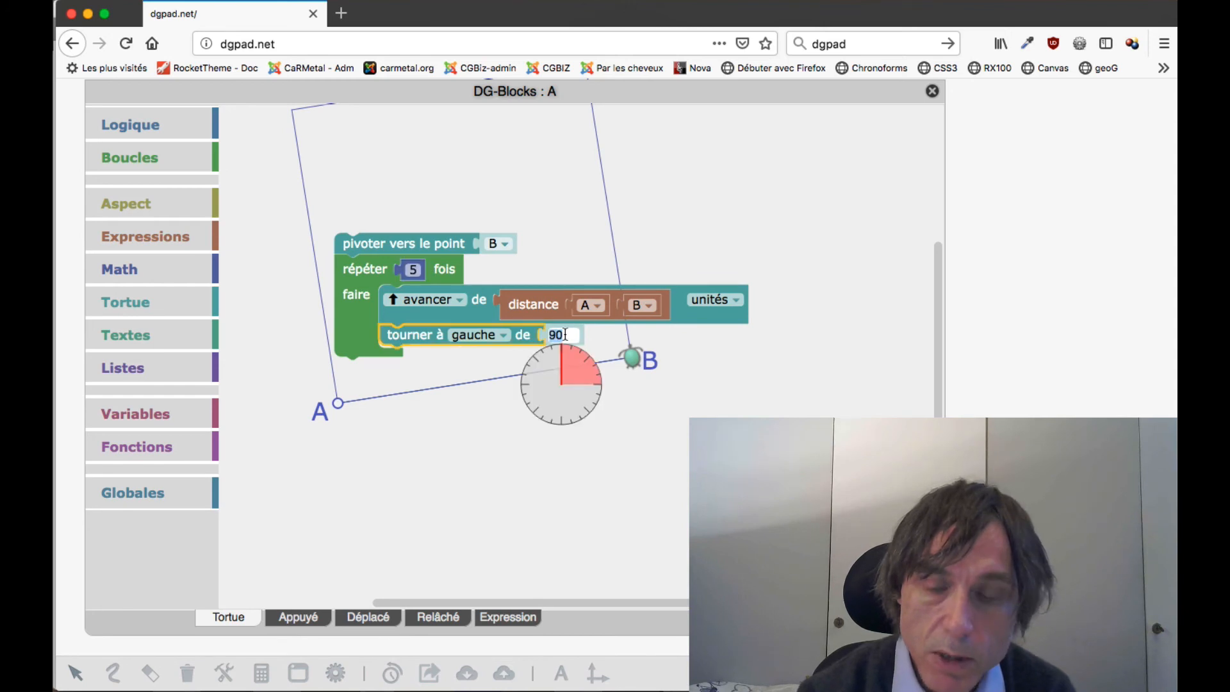
type("144")
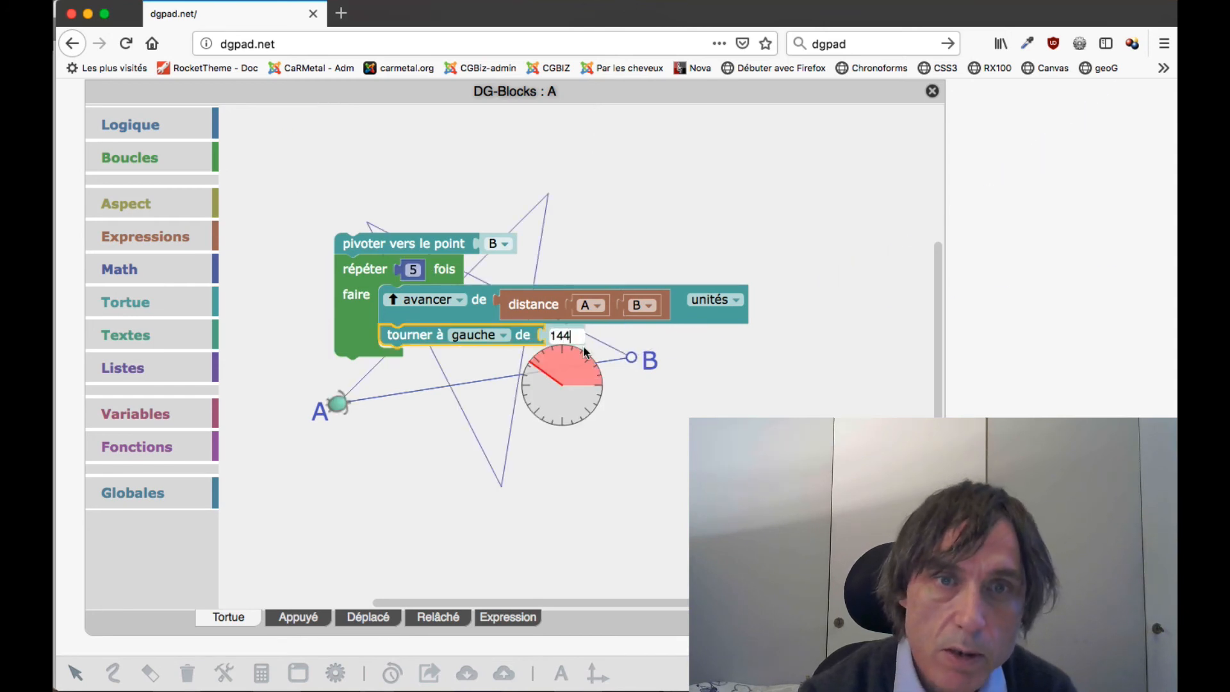
left_click(613, 356)
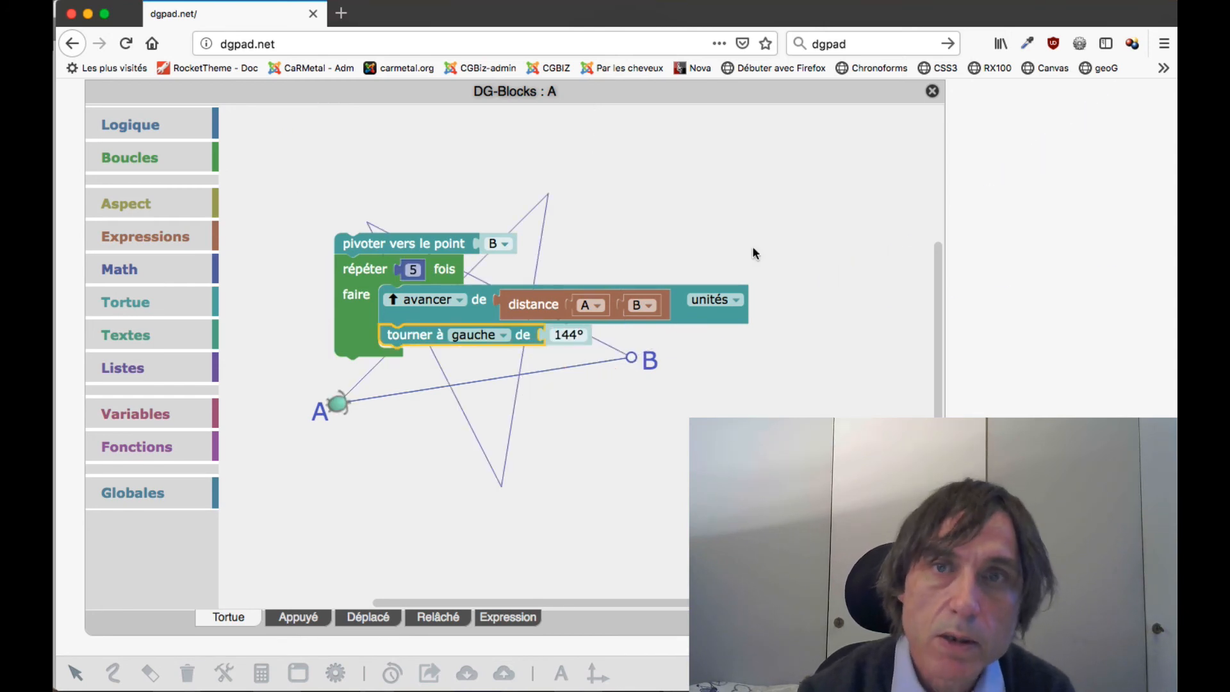
left_click(933, 91)
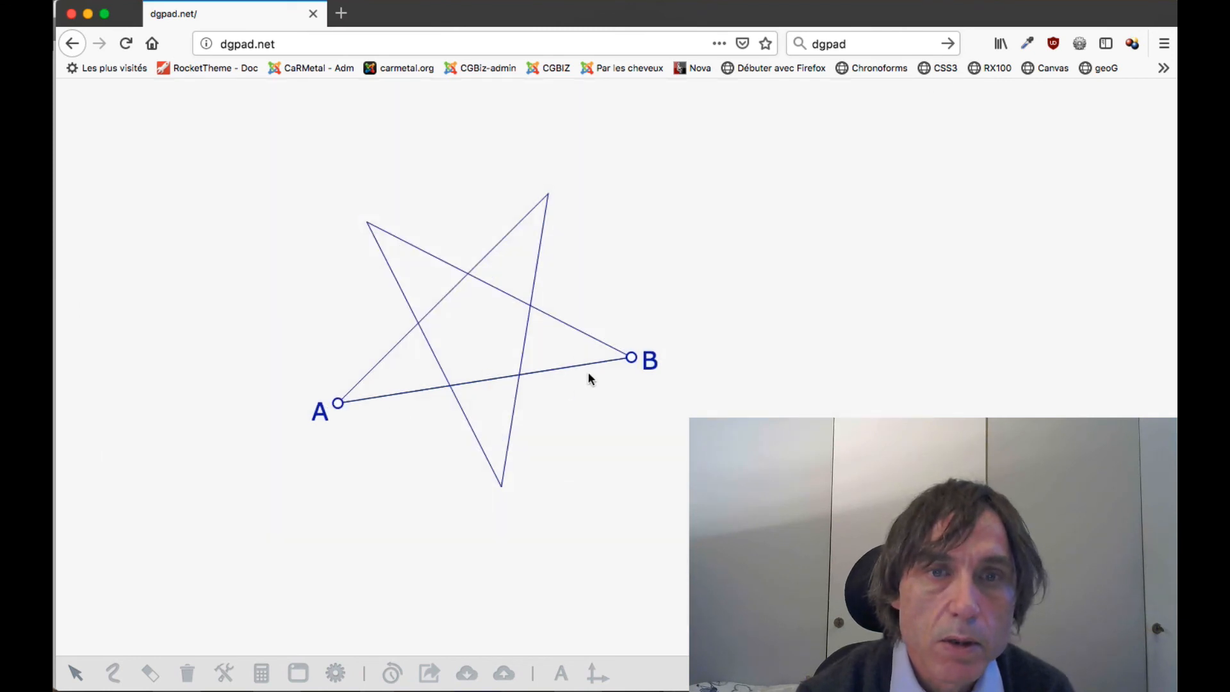
Move points A and B to change the size and orientation of the turtle-drawn star
mouse_move(630, 360)
left_mouse_down()
mouse_move(640, 398)
mouse_move(640, 375)
left_mouse_up()
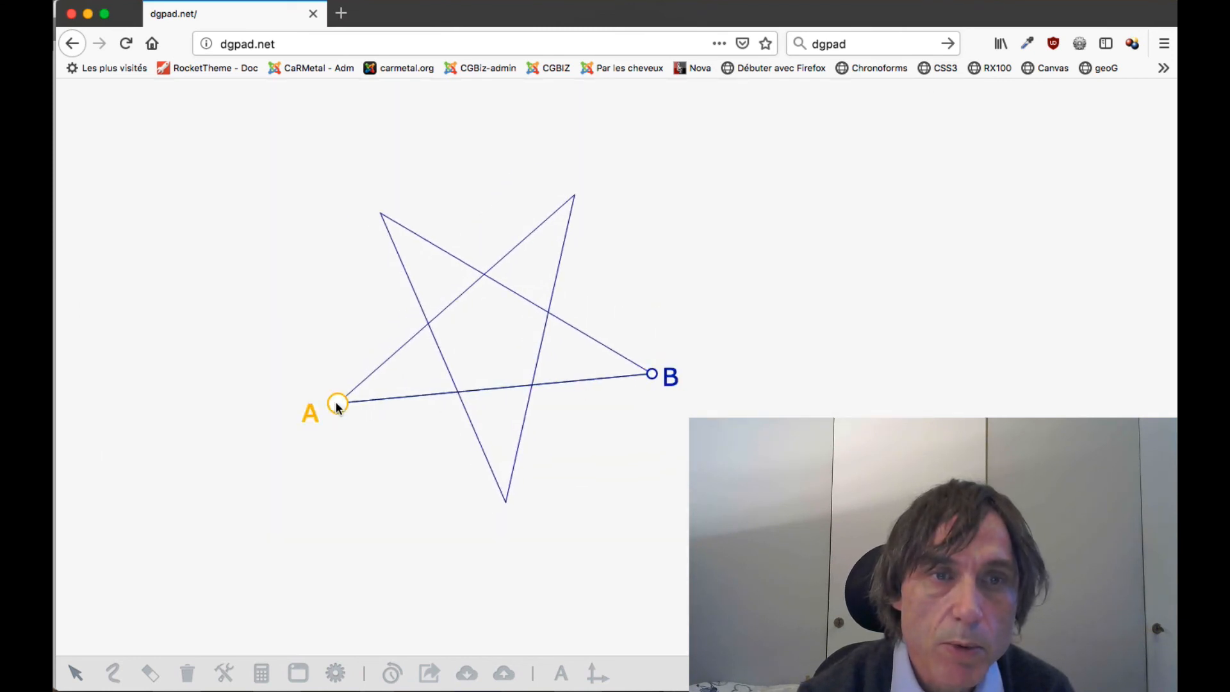
left_click_drag(338, 404, 307, 418)
left_click_drag(652, 374, 621, 344)
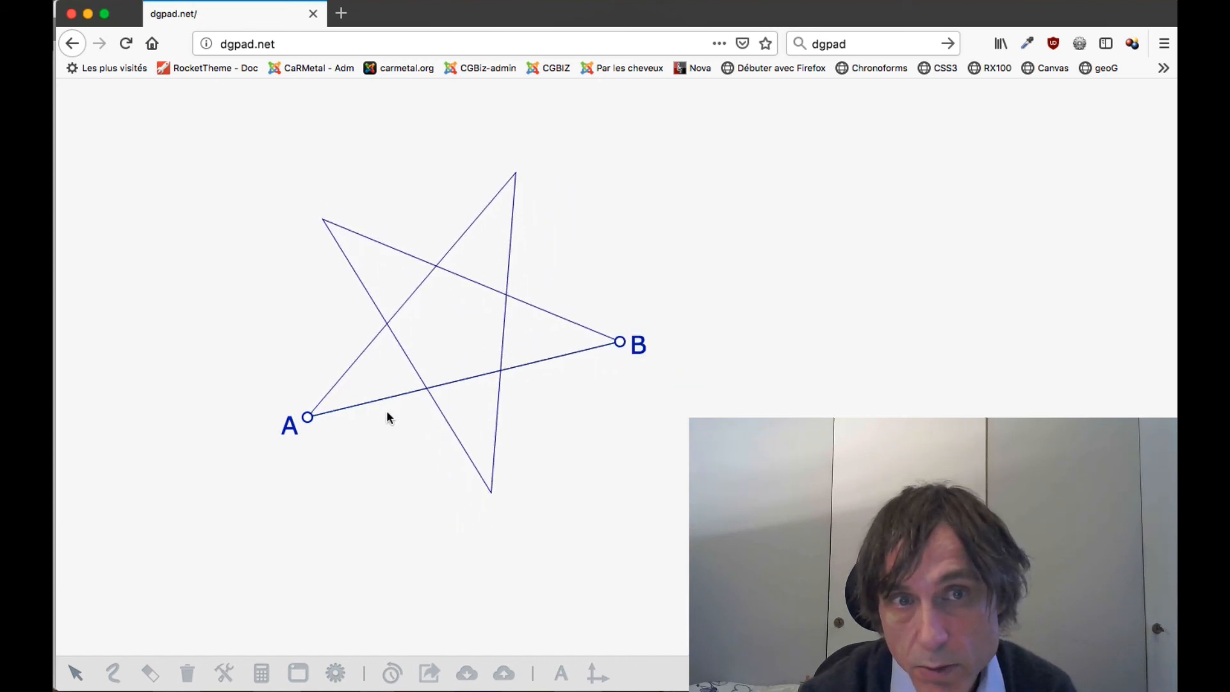